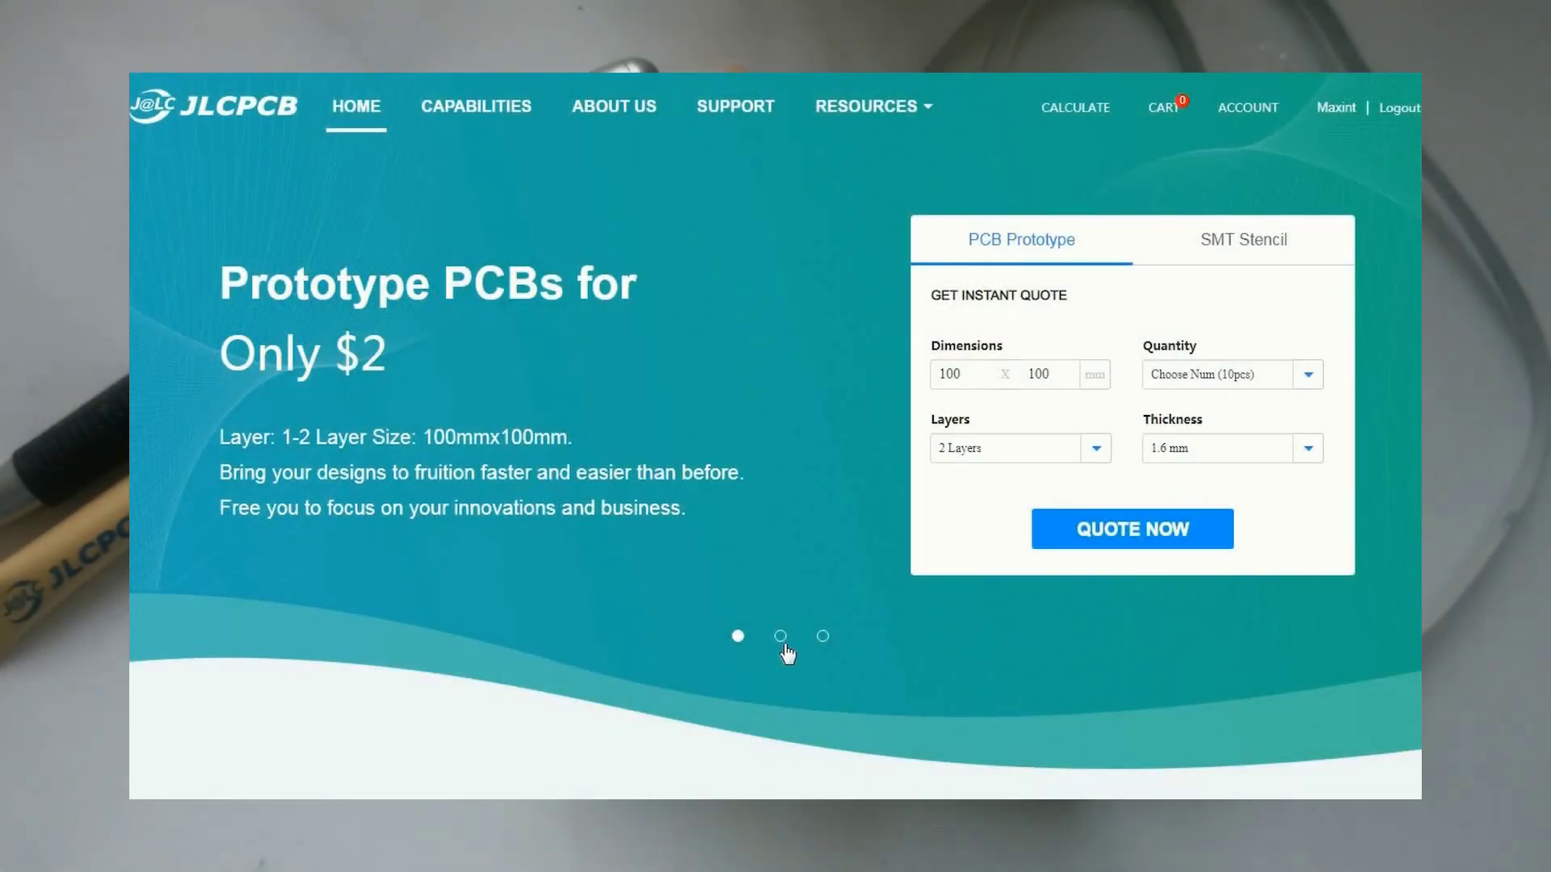
# Cycle to the second and third JLCPCB home banners, then scroll to the 2, 4 and 6 layer prices
pyautogui.click(781, 637)
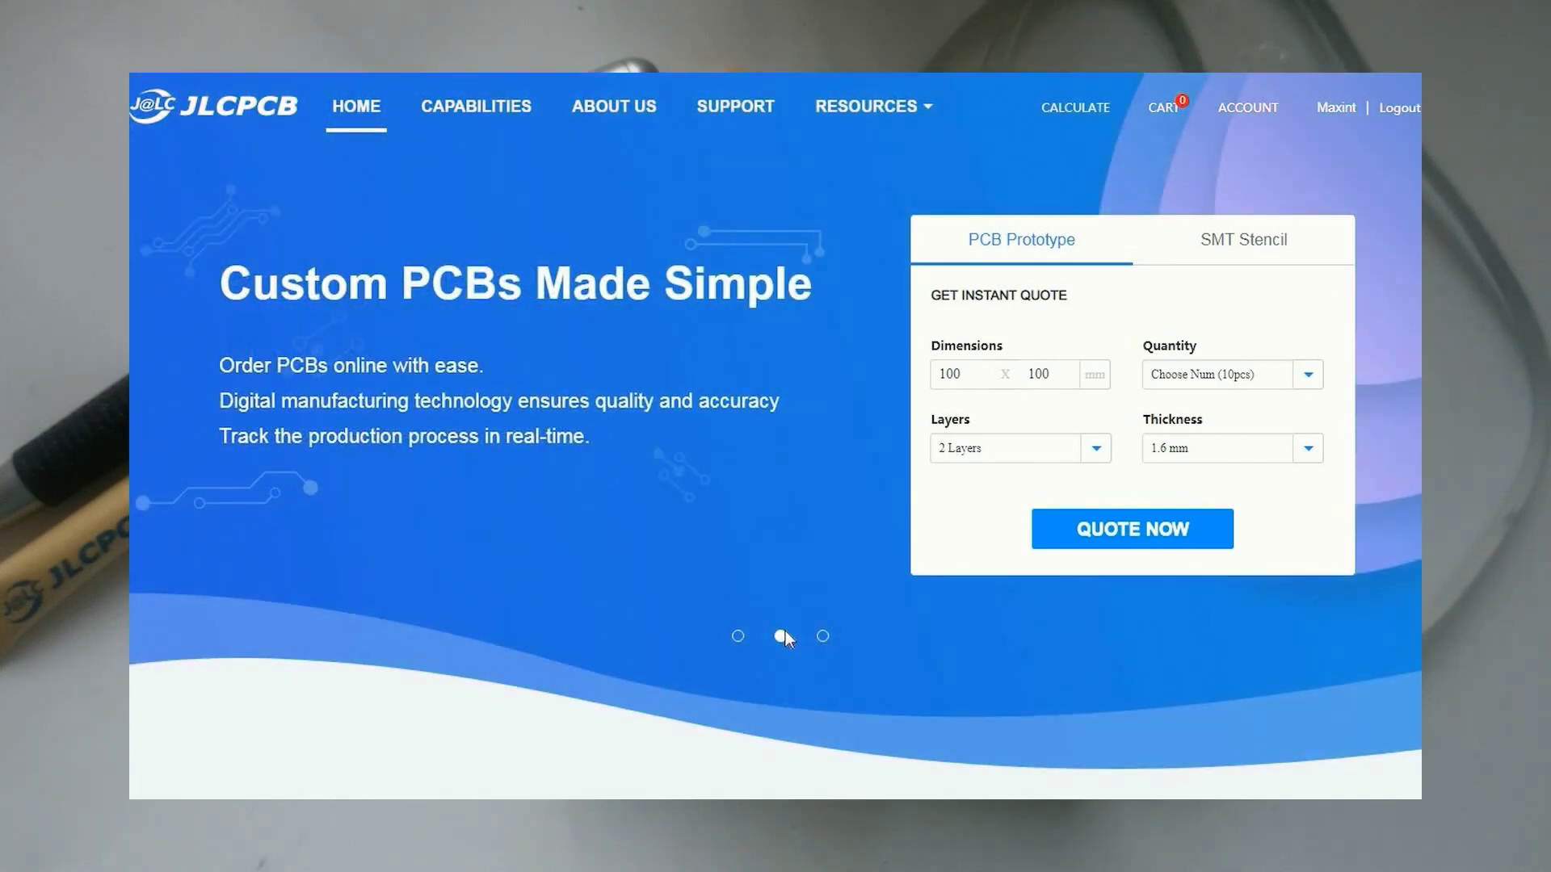
pyautogui.click(822, 637)
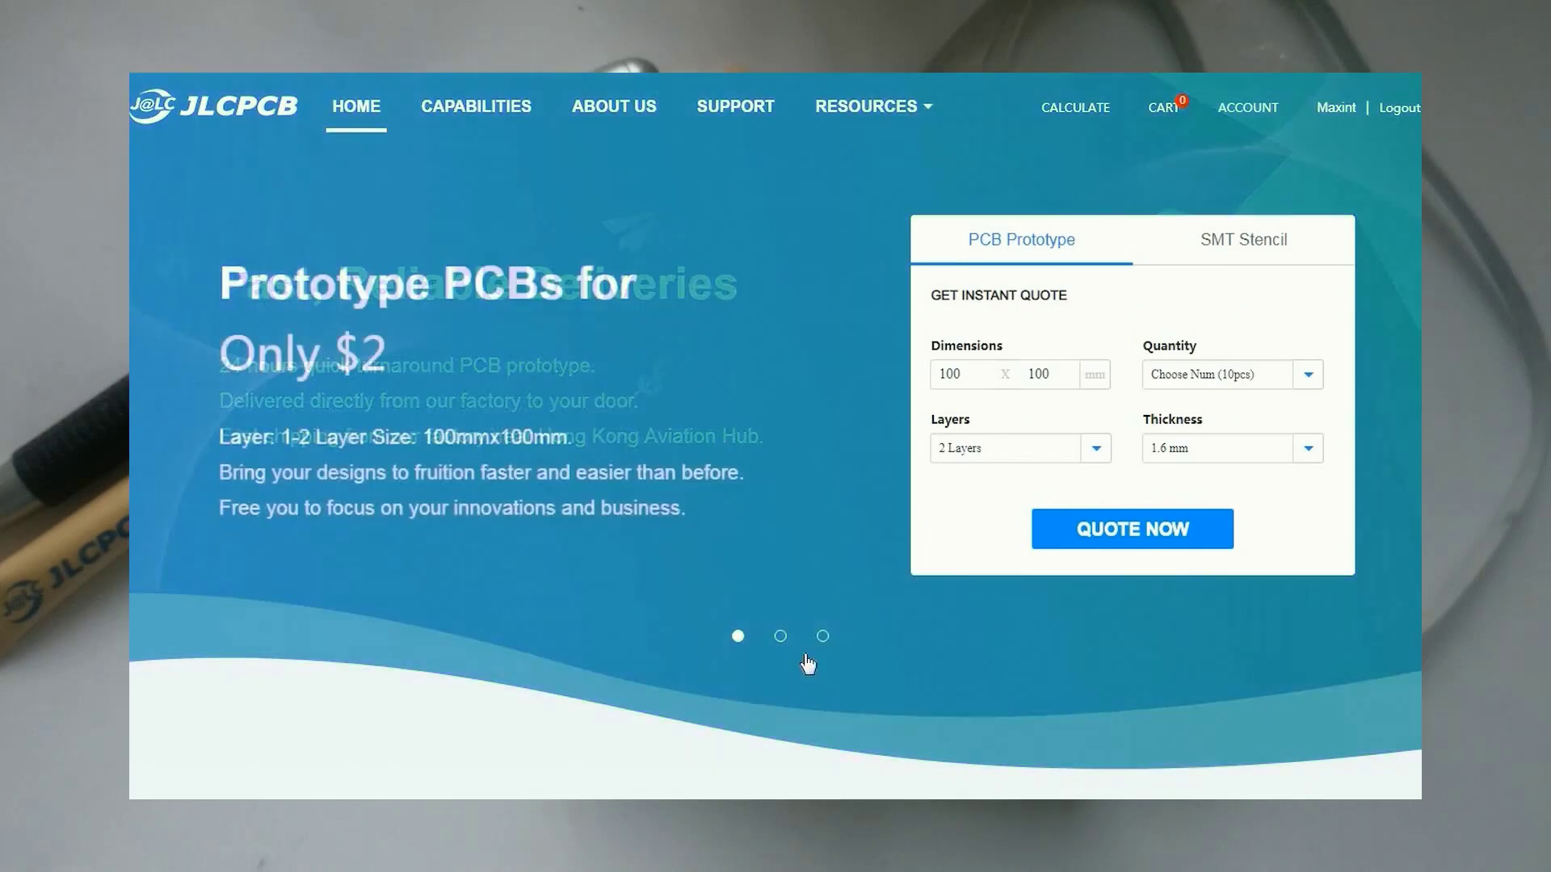
pyautogui.scroll(-9, 698, 688)
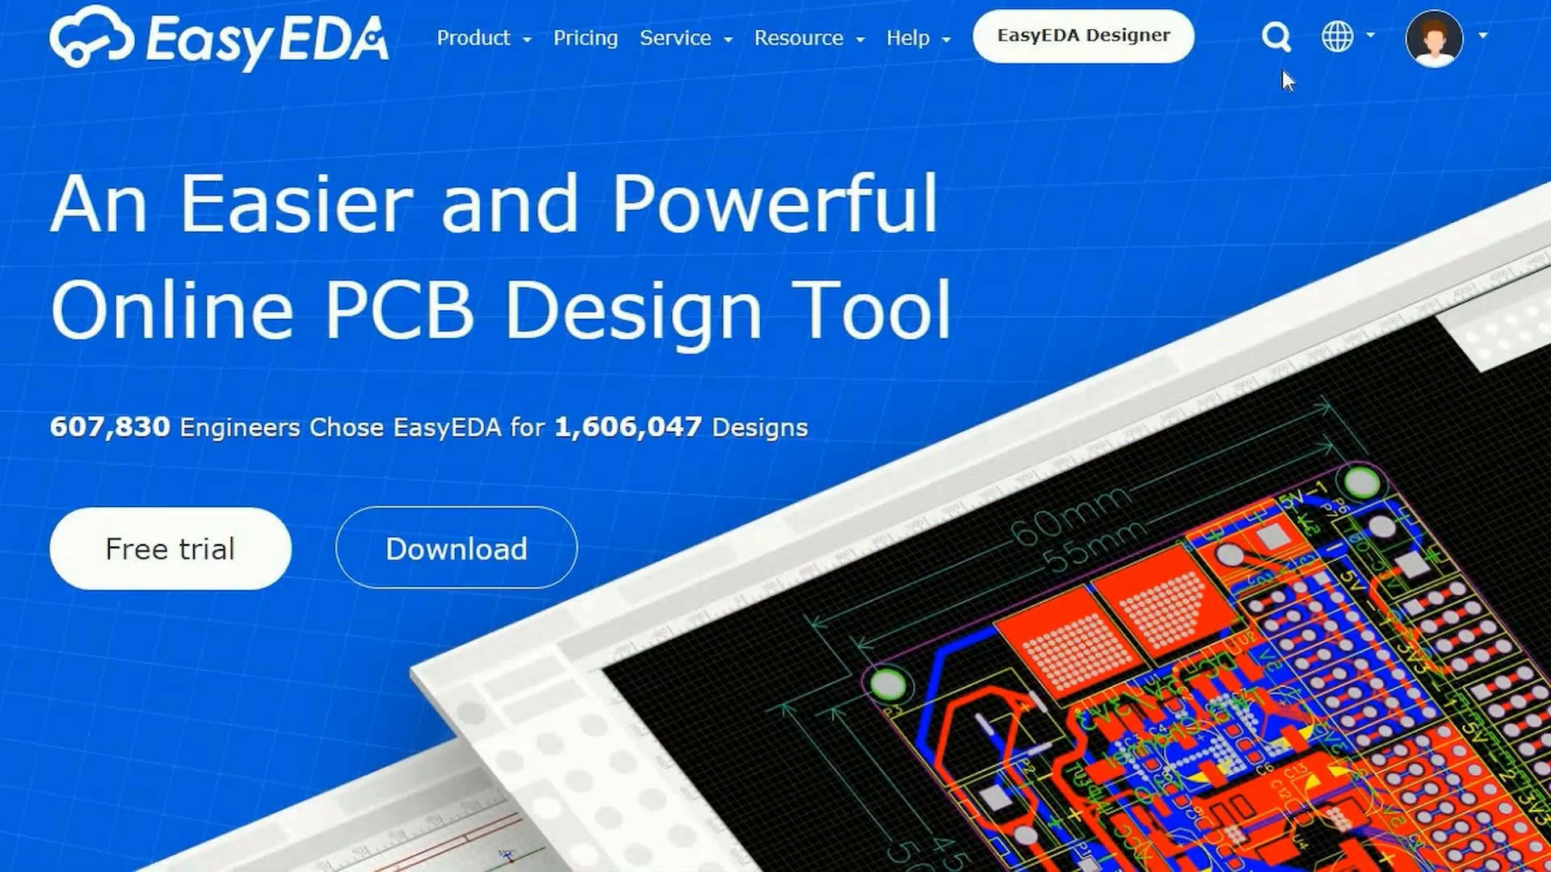
# Search EasyEDA for the author's projects and scroll through the results
pyautogui.click(1278, 38)
pyautogui.write('maxint-rd')
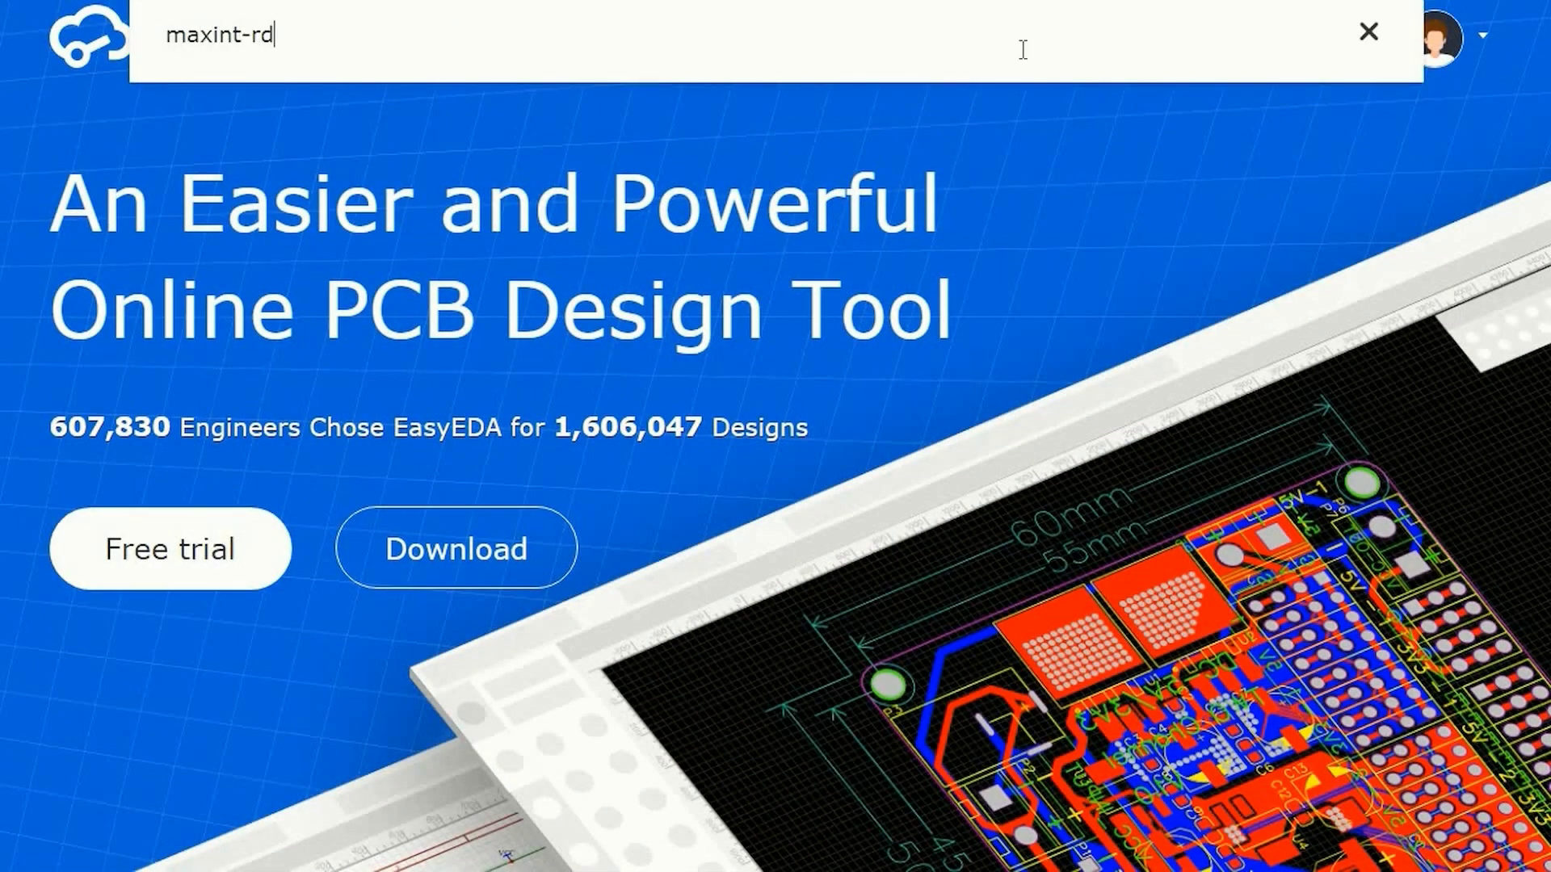
pyautogui.press('Return')
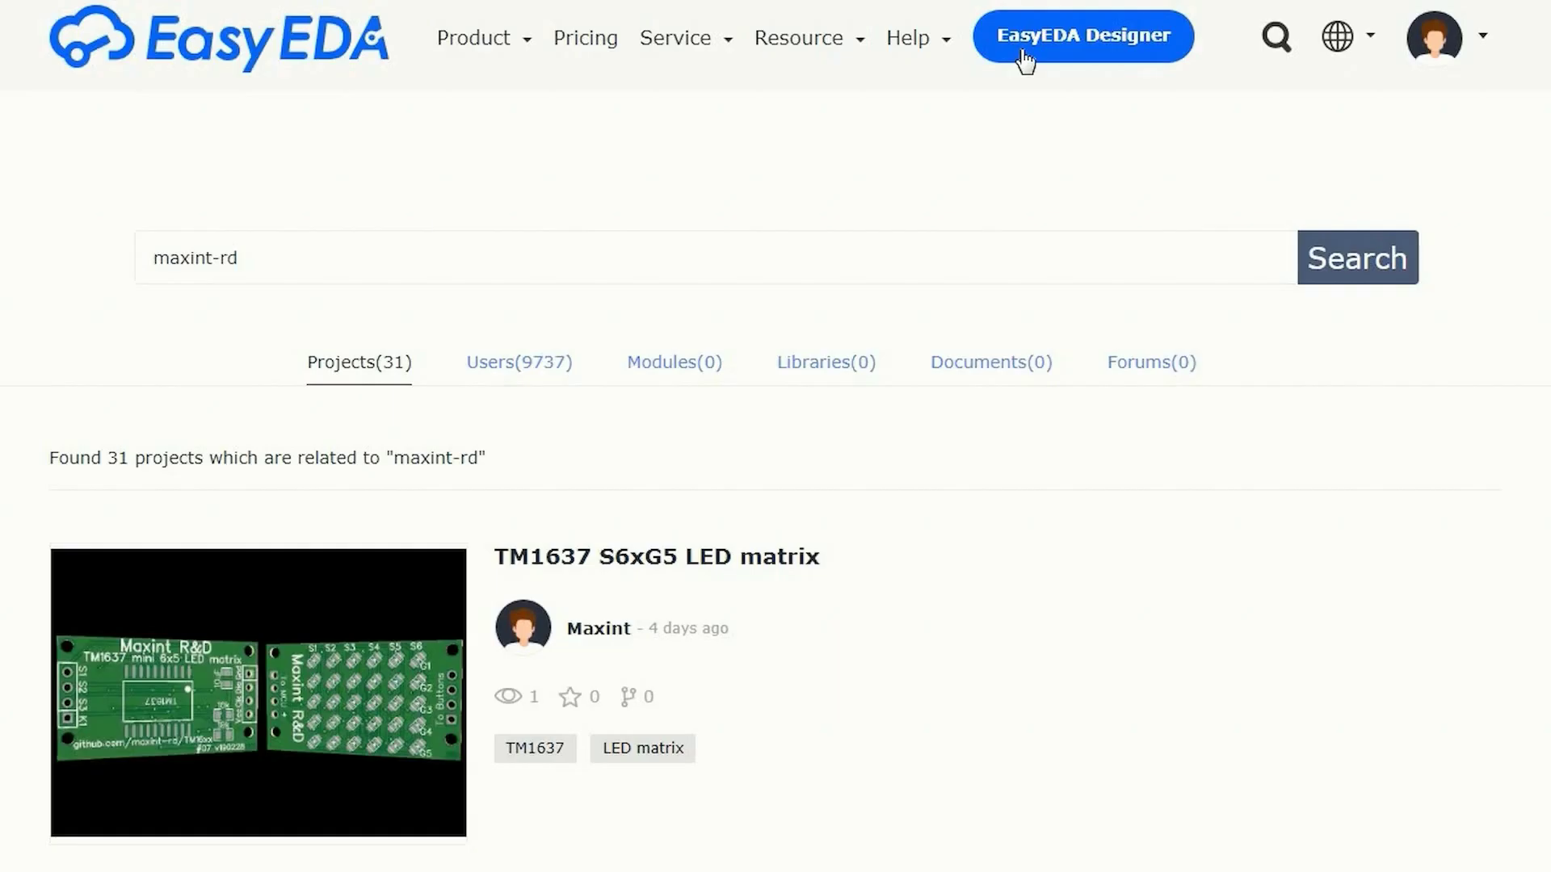
pyautogui.scroll(-8, 779, 338)
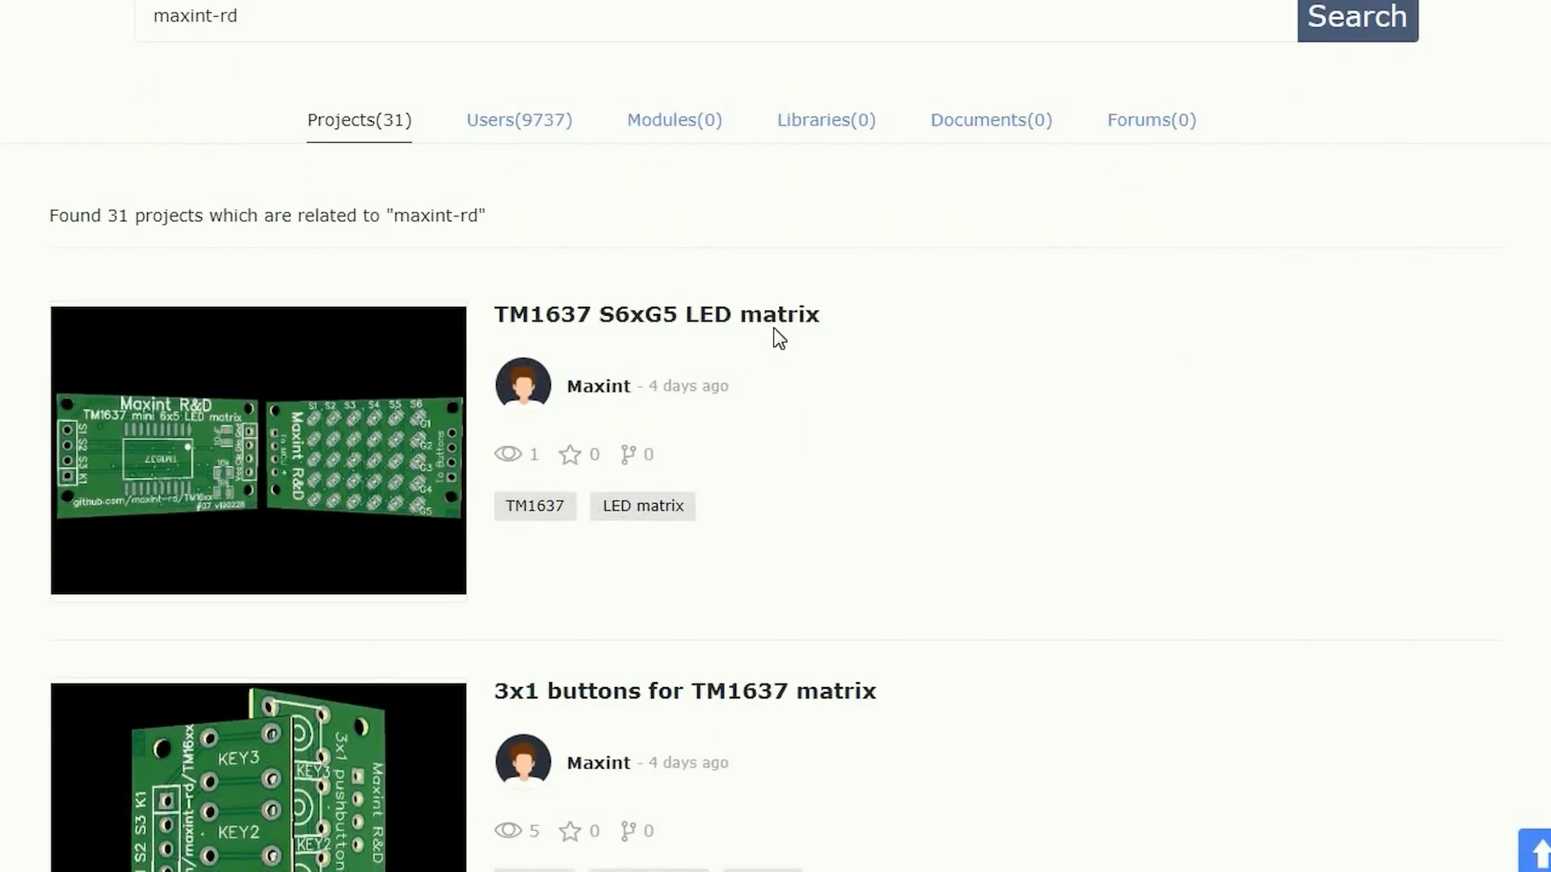
pyautogui.scroll(-2, 779, 338)
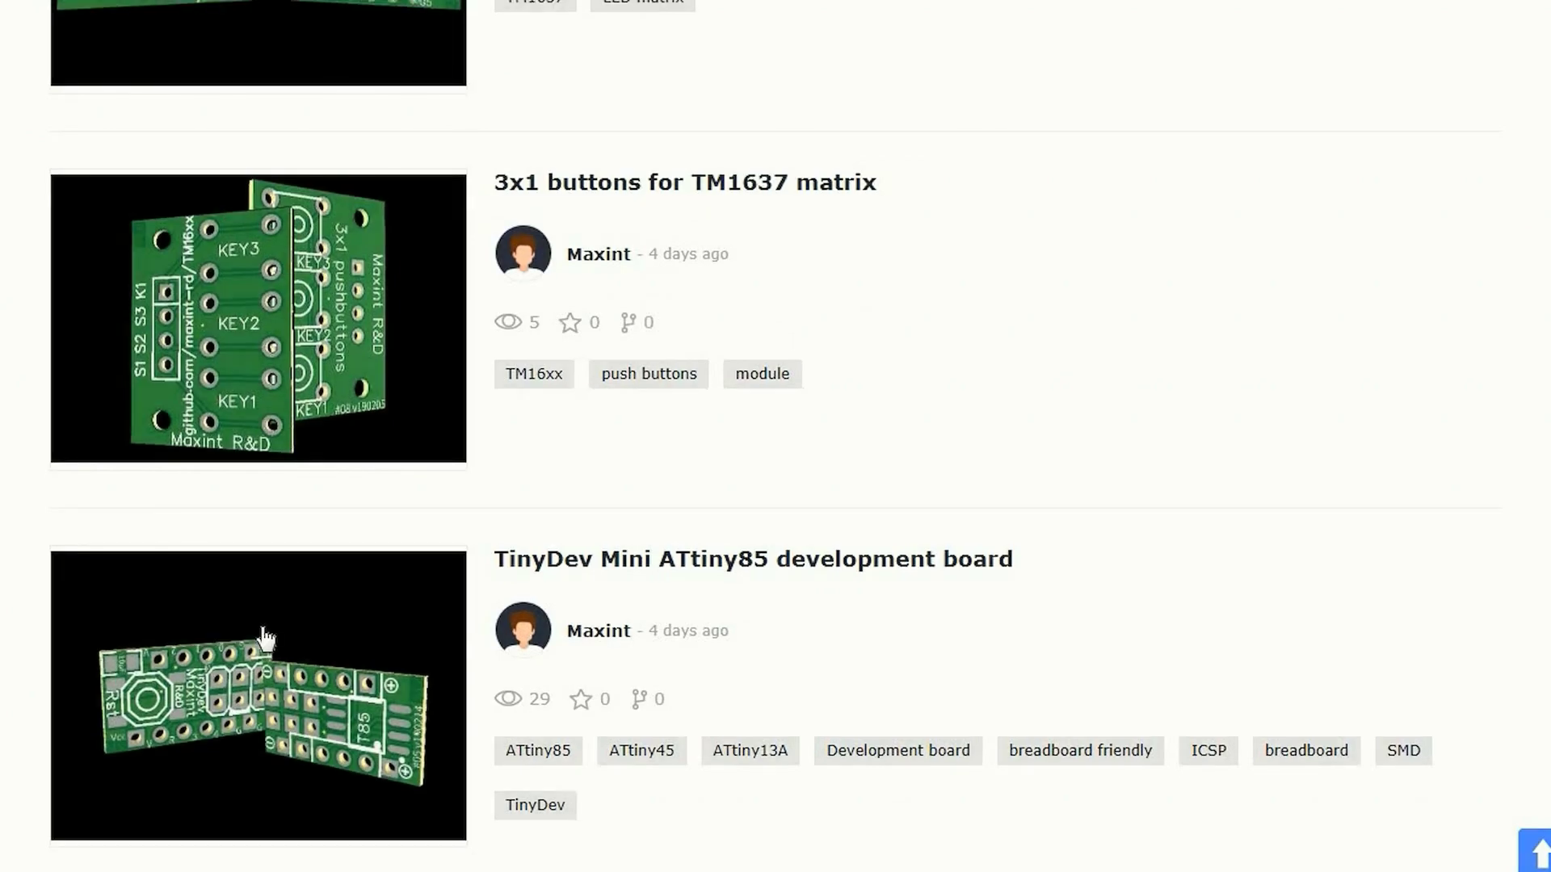
# Open the TinyDev Mini ATtiny85 board in the editor and orbit it in 3D View
pyautogui.click(264, 637)
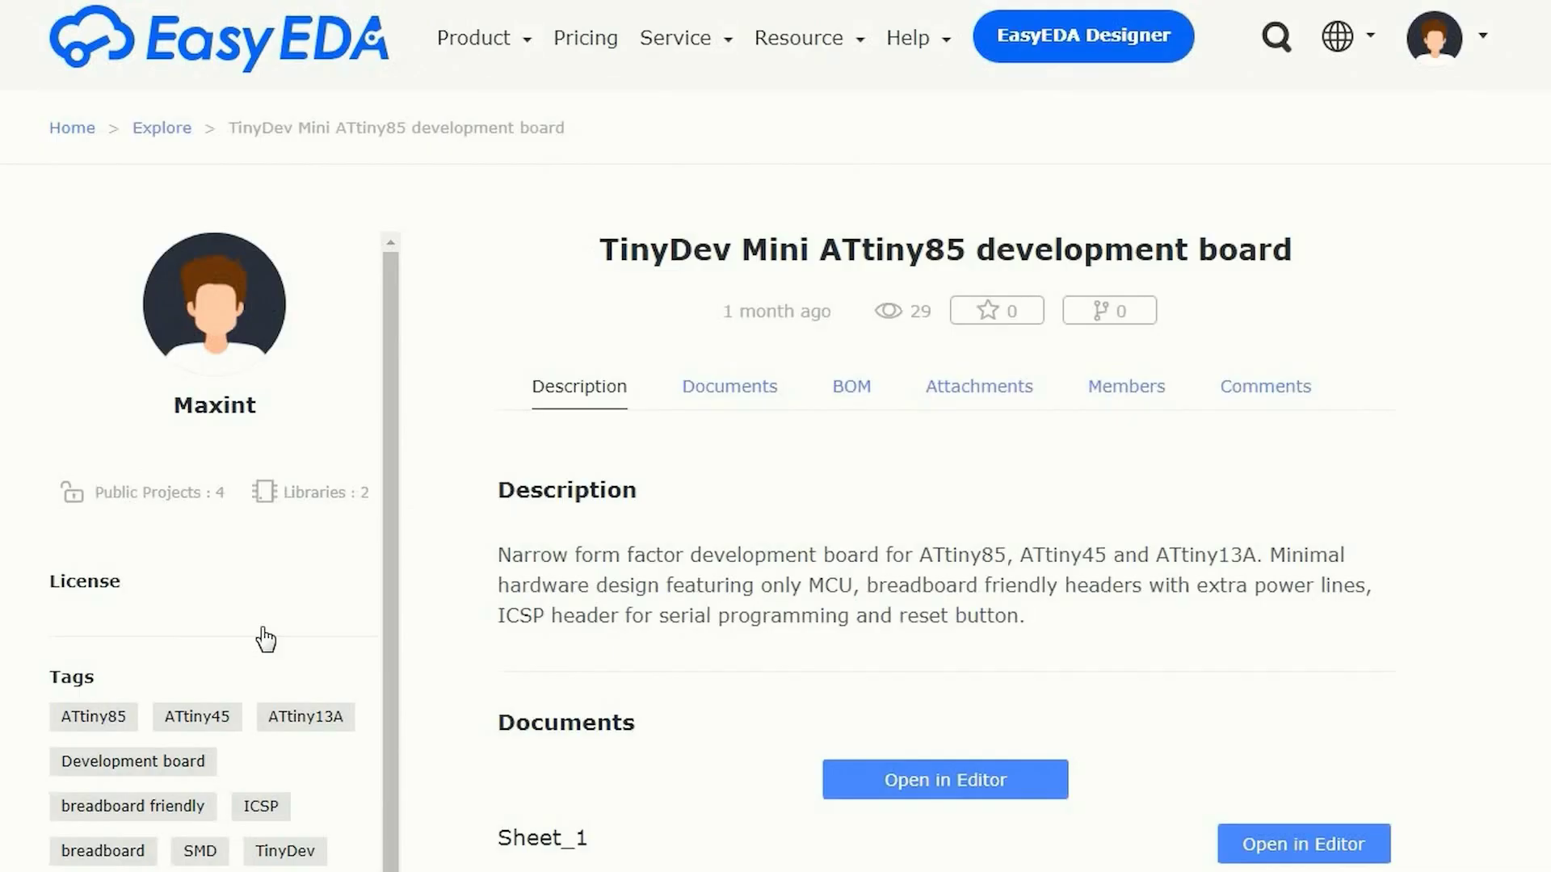
pyautogui.click(875, 792)
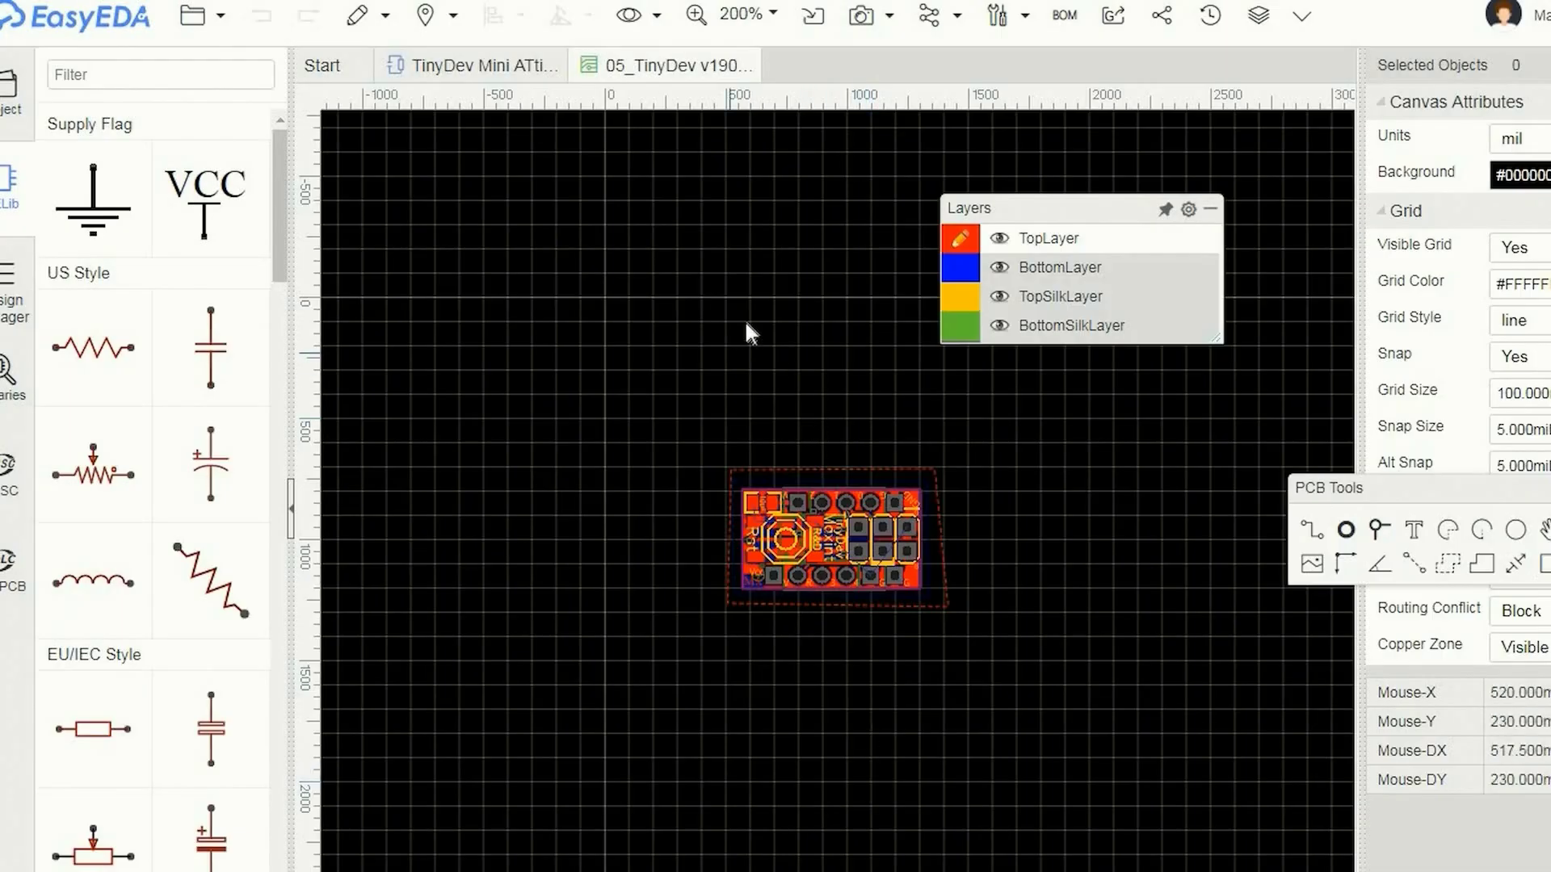
pyautogui.moveTo(862, 17)
pyautogui.click(885, 89)
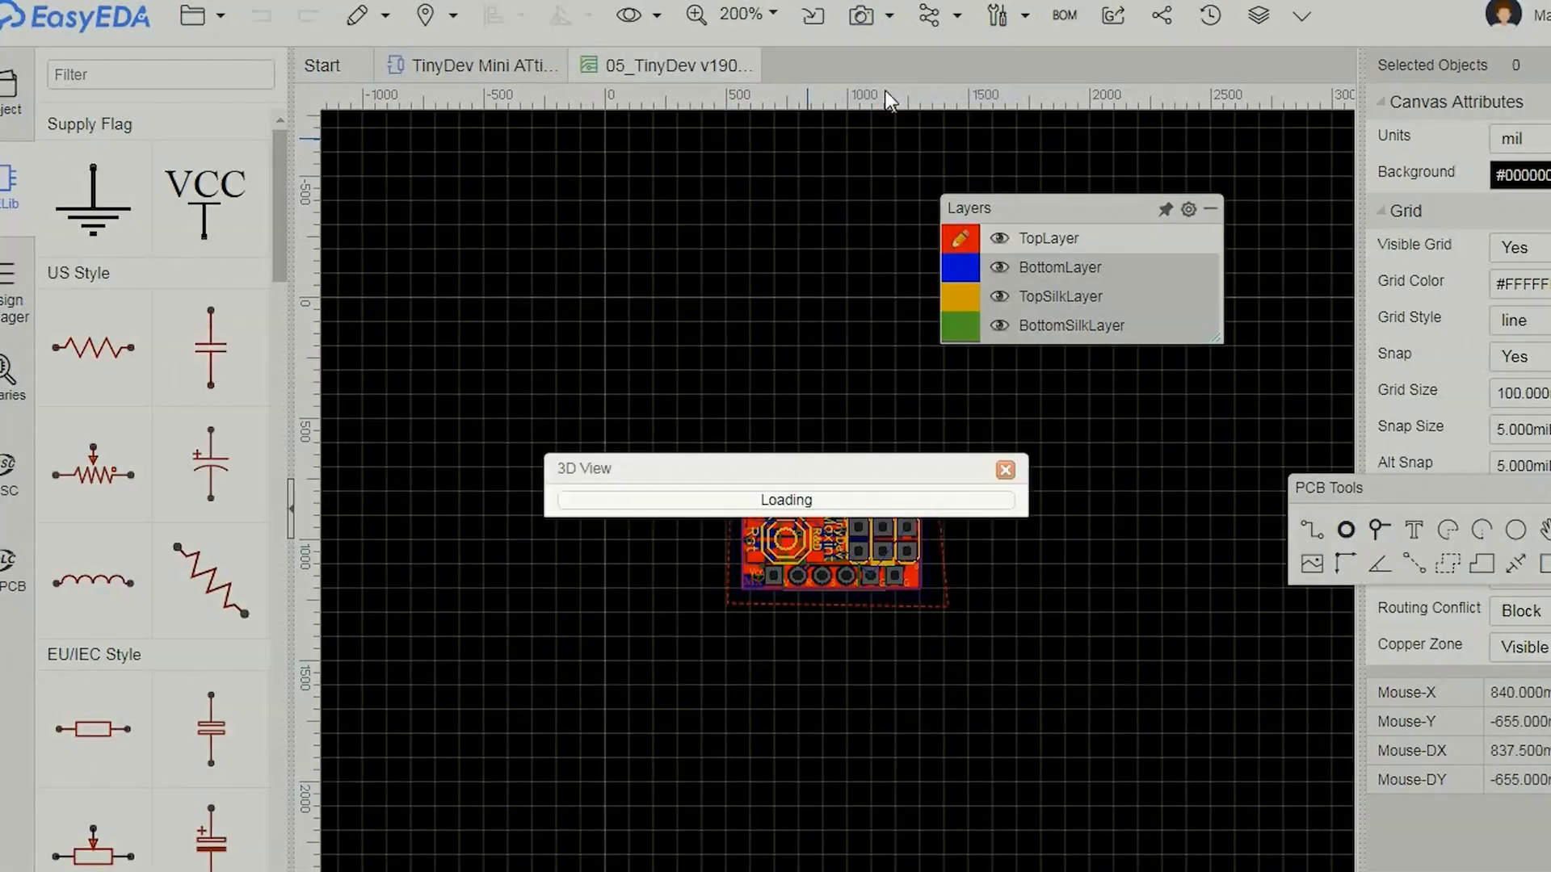
pyautogui.scroll(3, 864, 565)
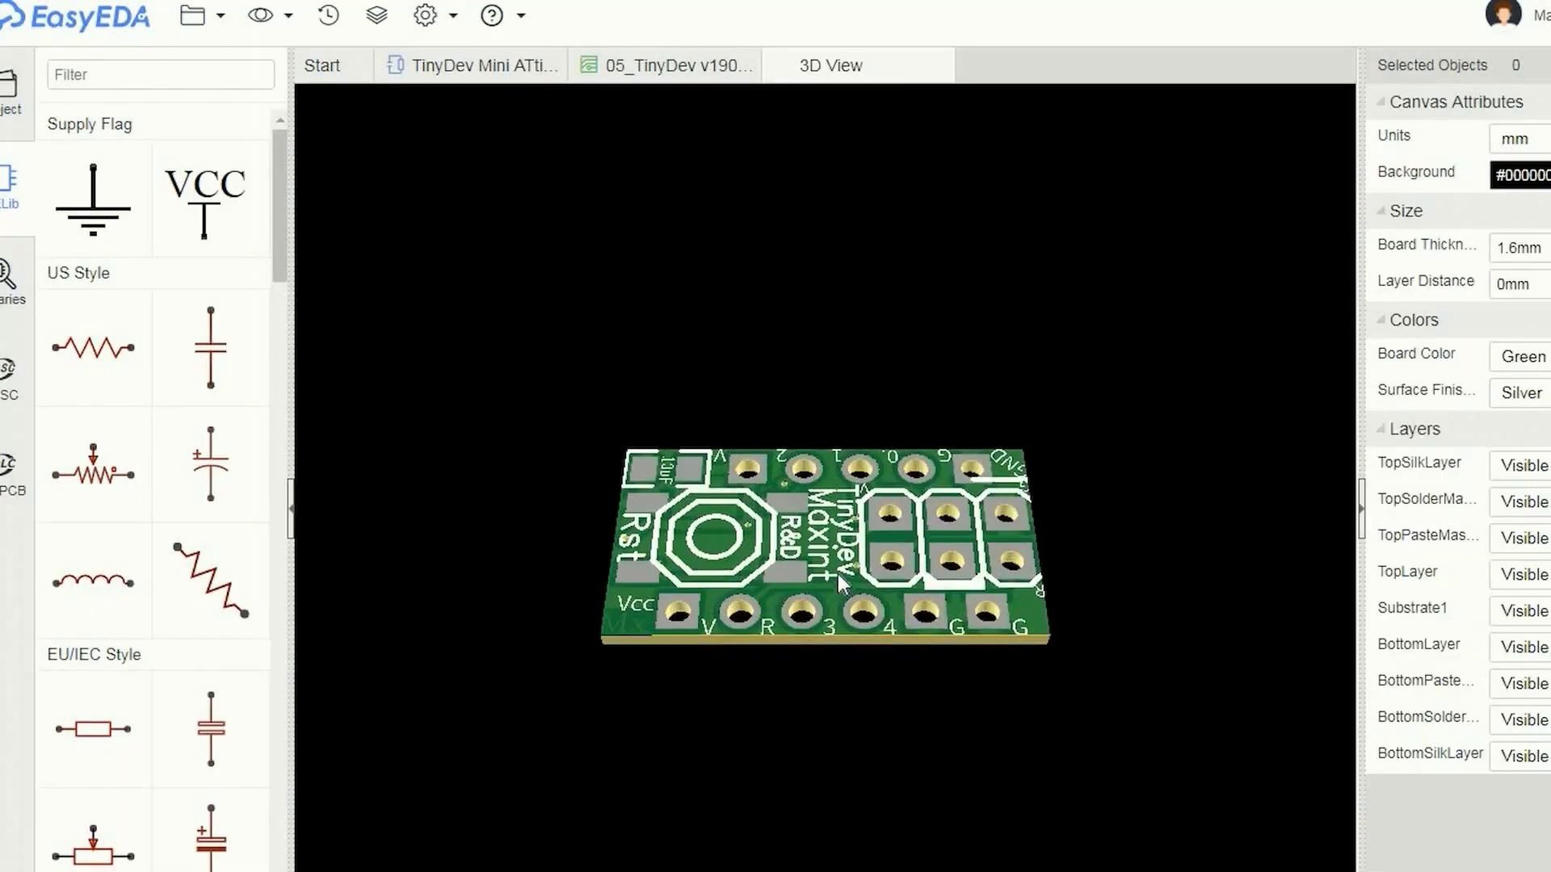
pyautogui.moveTo(837, 573); pyautogui.dragTo(979, 603)
pyautogui.moveTo(1069, 627); pyautogui.dragTo(1088, 656)
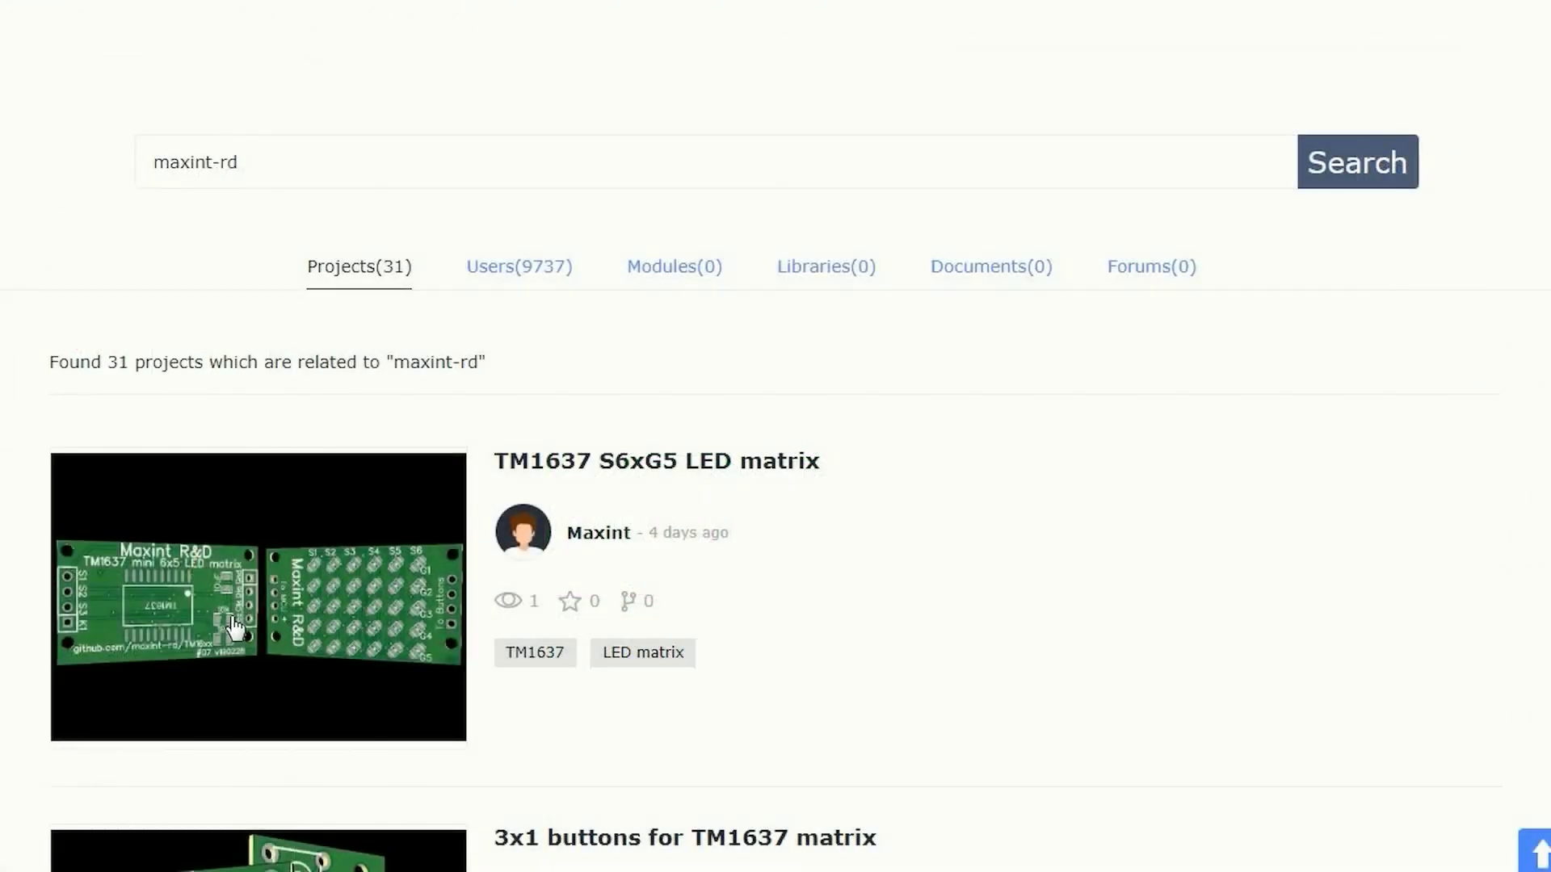
# Orbit the TM1637 S6xG5 LED matrix board in 3D, then open the 3x1 buttons project in the designer
pyautogui.click(234, 626)
pyautogui.click(994, 756)
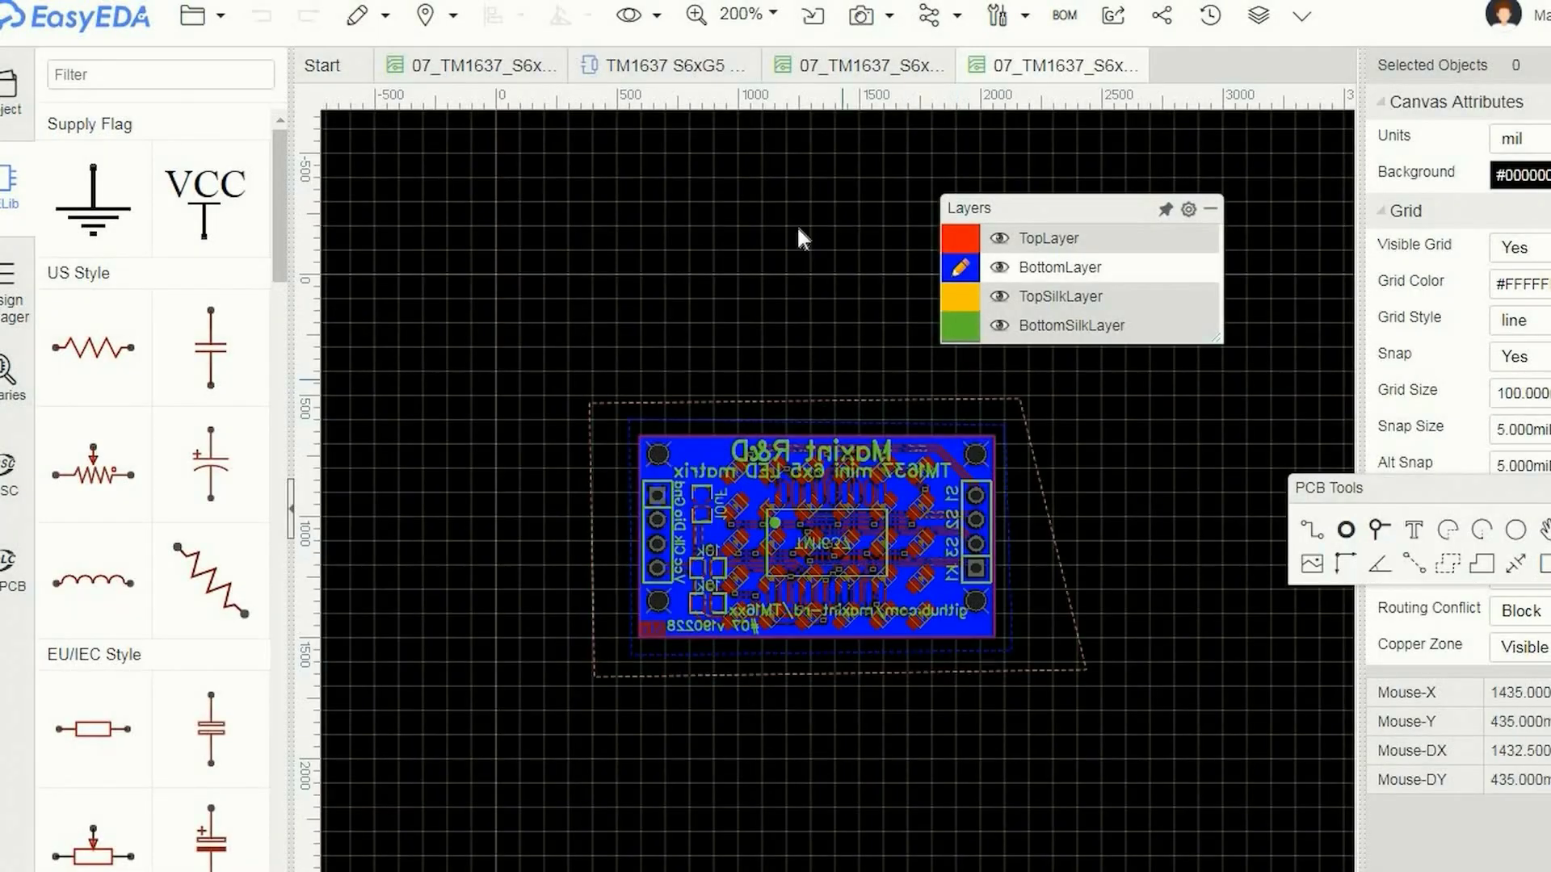
pyautogui.click(864, 16)
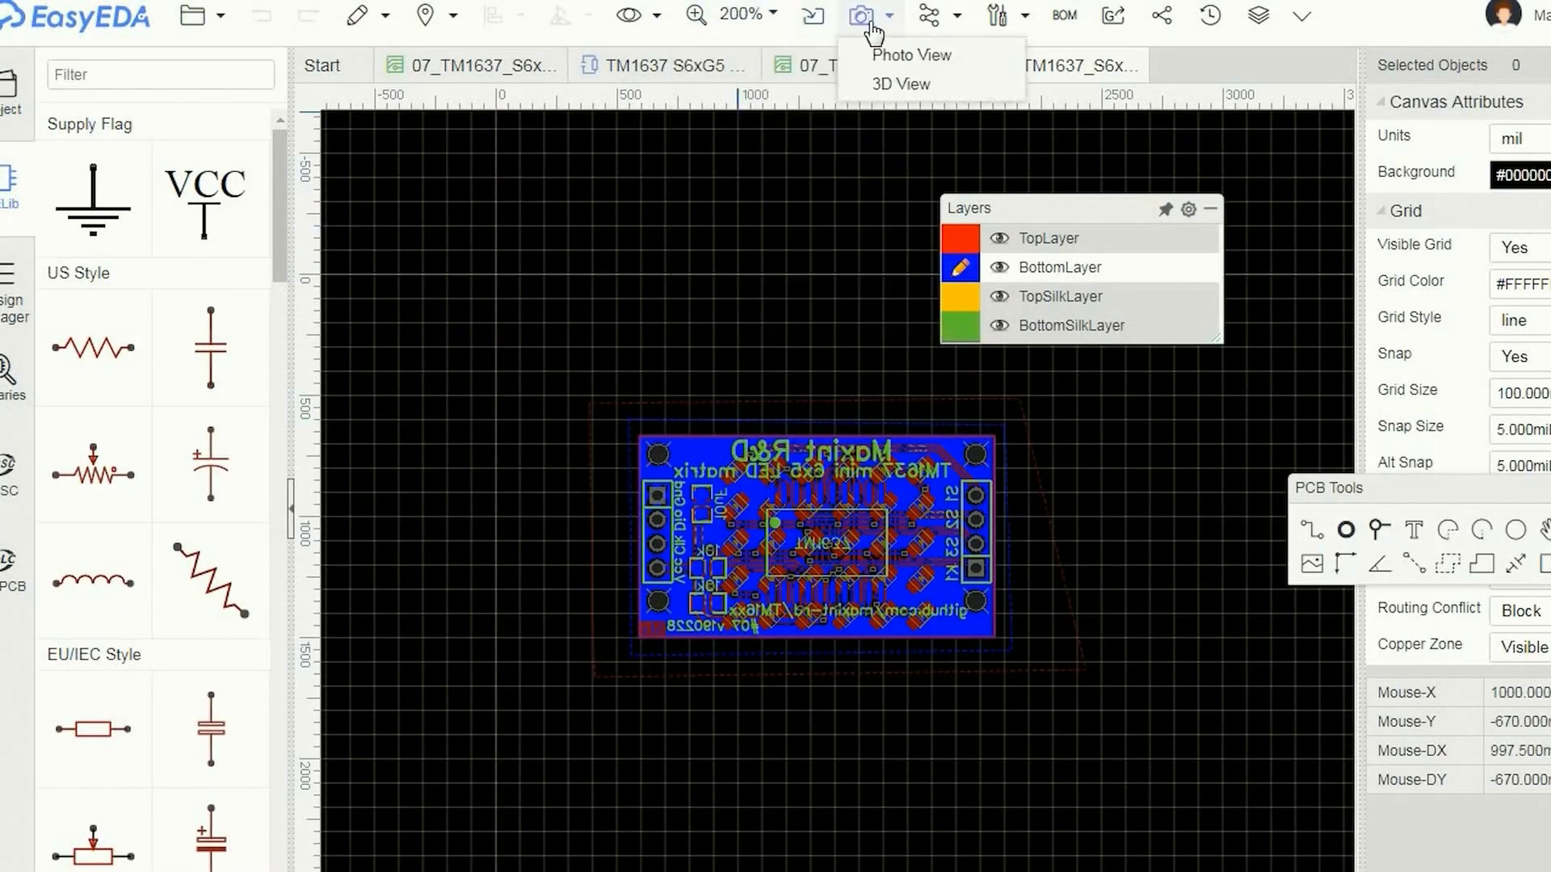
pyautogui.click(884, 83)
pyautogui.moveTo(826, 515); pyautogui.dragTo(660, 575)
pyautogui.moveTo(833, 577); pyautogui.dragTo(676, 570)
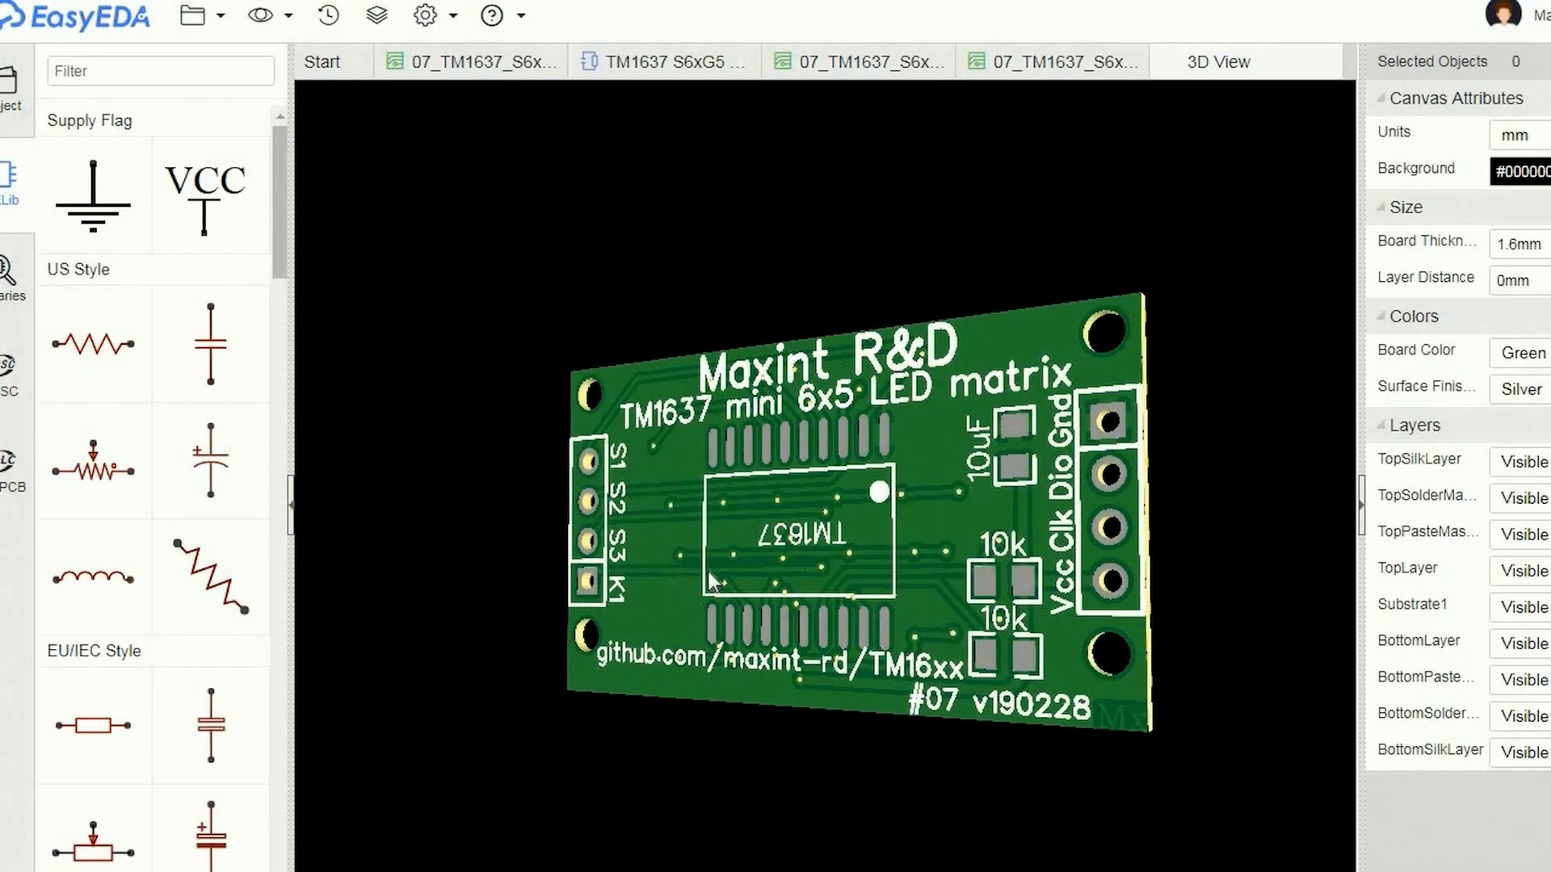
pyautogui.moveTo(708, 571); pyautogui.dragTo(1048, 587)
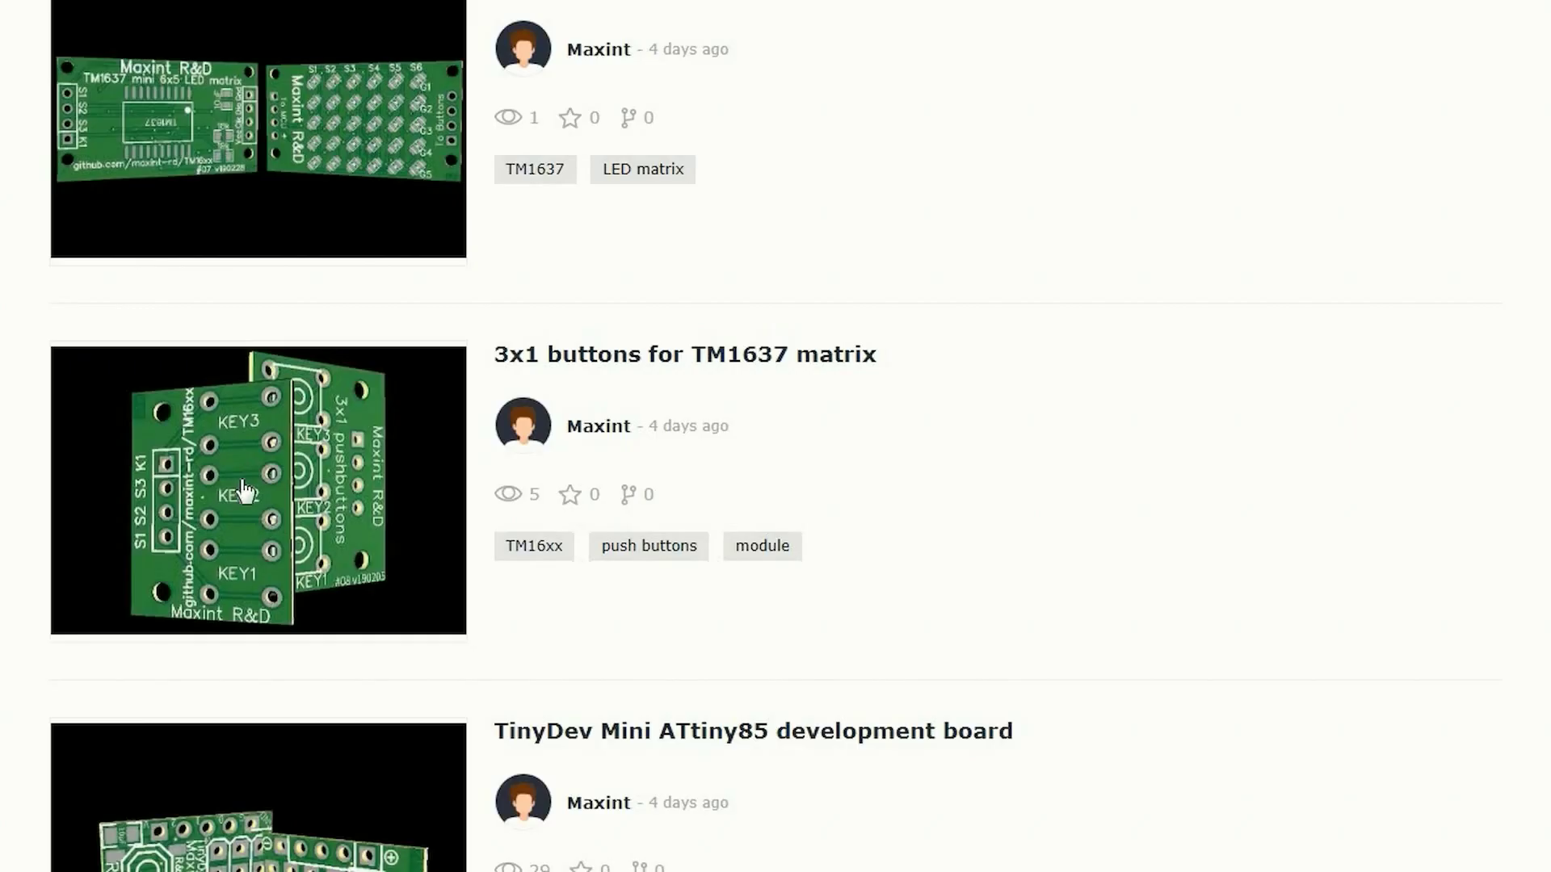
pyautogui.click(245, 491)
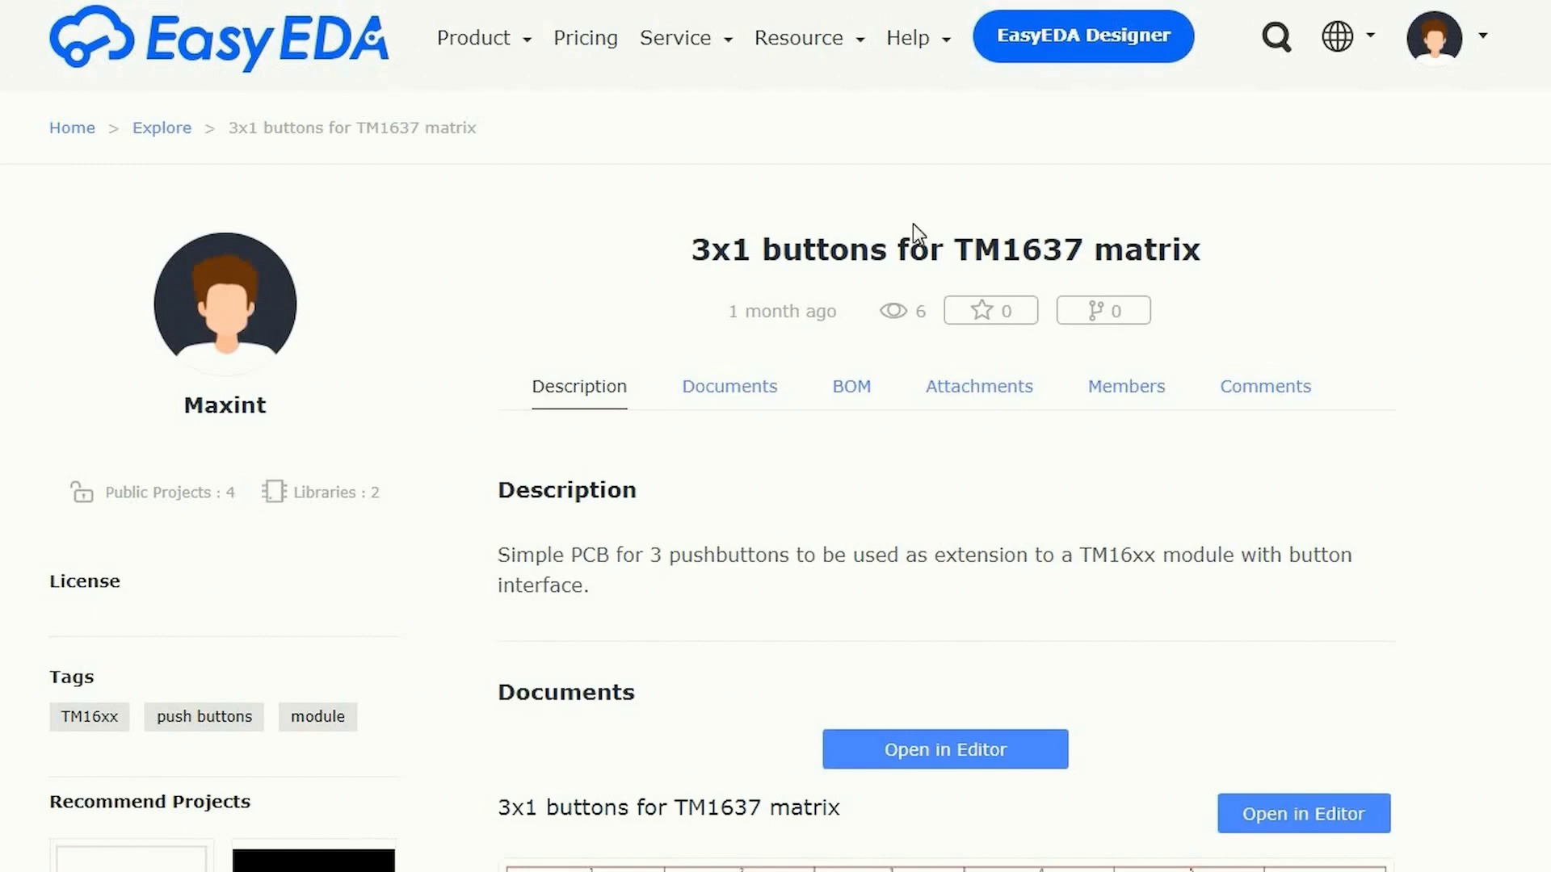
pyautogui.click(1071, 58)
# Create and save a new '3 push buttons' project
pyautogui.click(192, 14)
pyautogui.moveTo(221, 51)
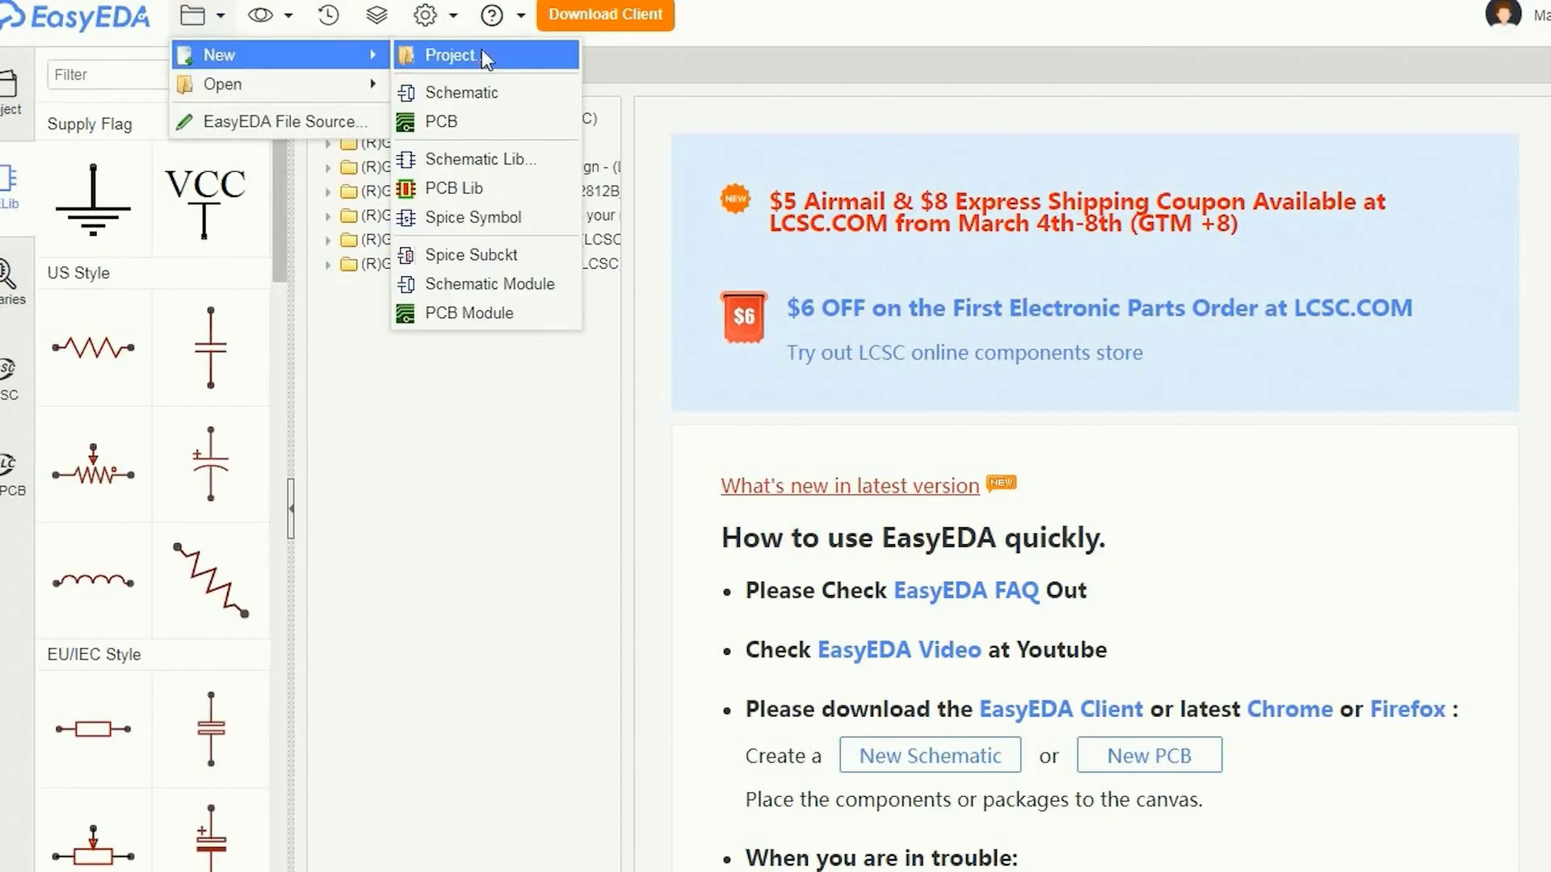
pyautogui.click(450, 51)
pyautogui.write('3 push buttons')
pyautogui.press('Return')
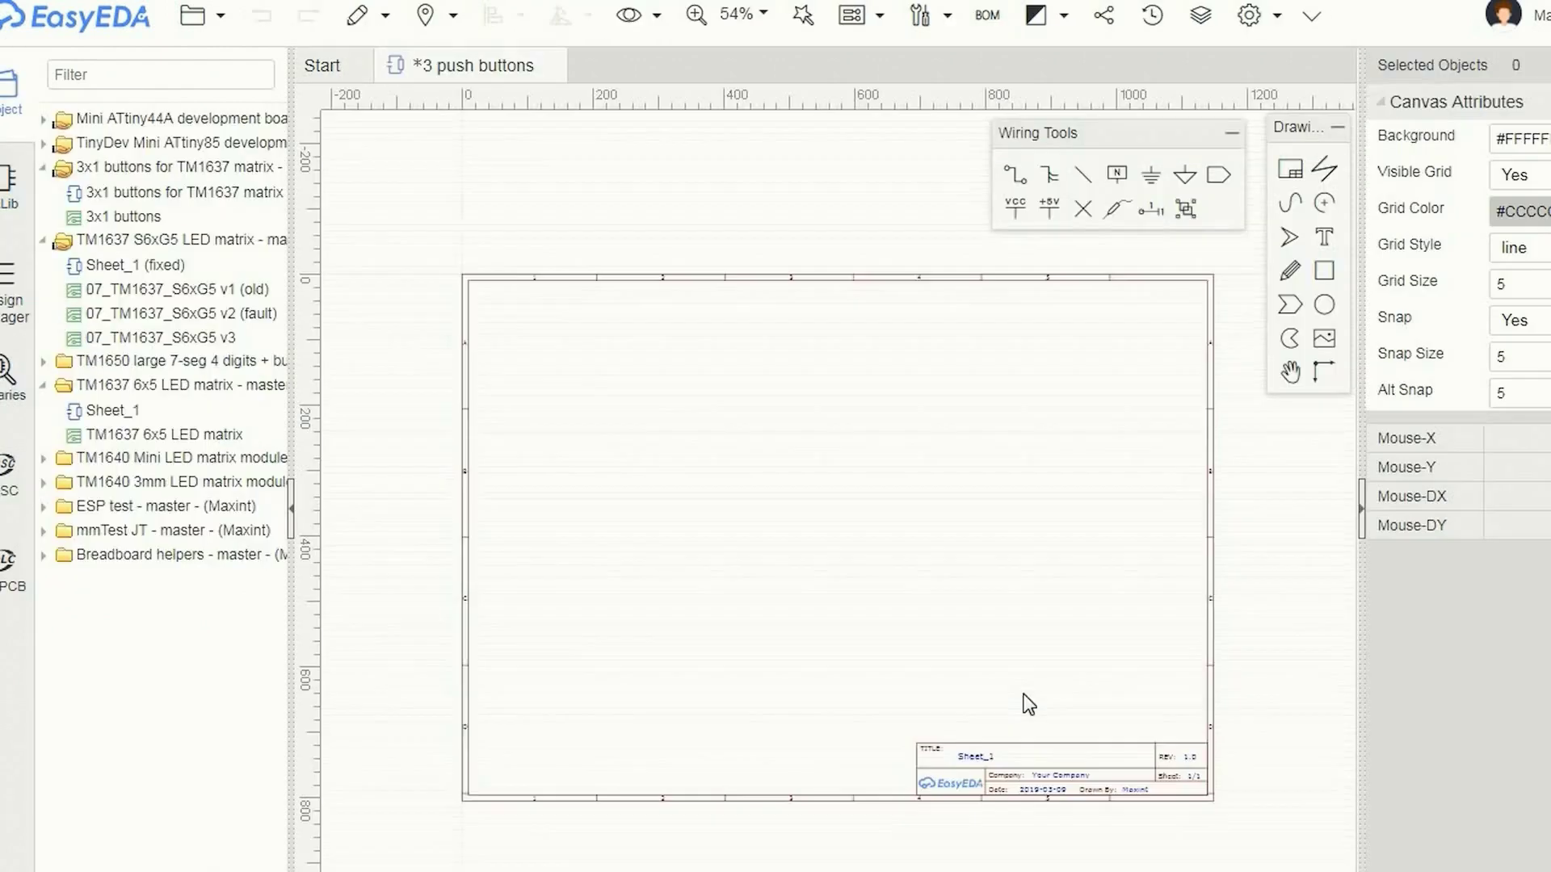
# Place three LCSC button6*6*8 push buttons KEY1–KEY3 and a 4-pin header H1
pyautogui.click(10, 371)
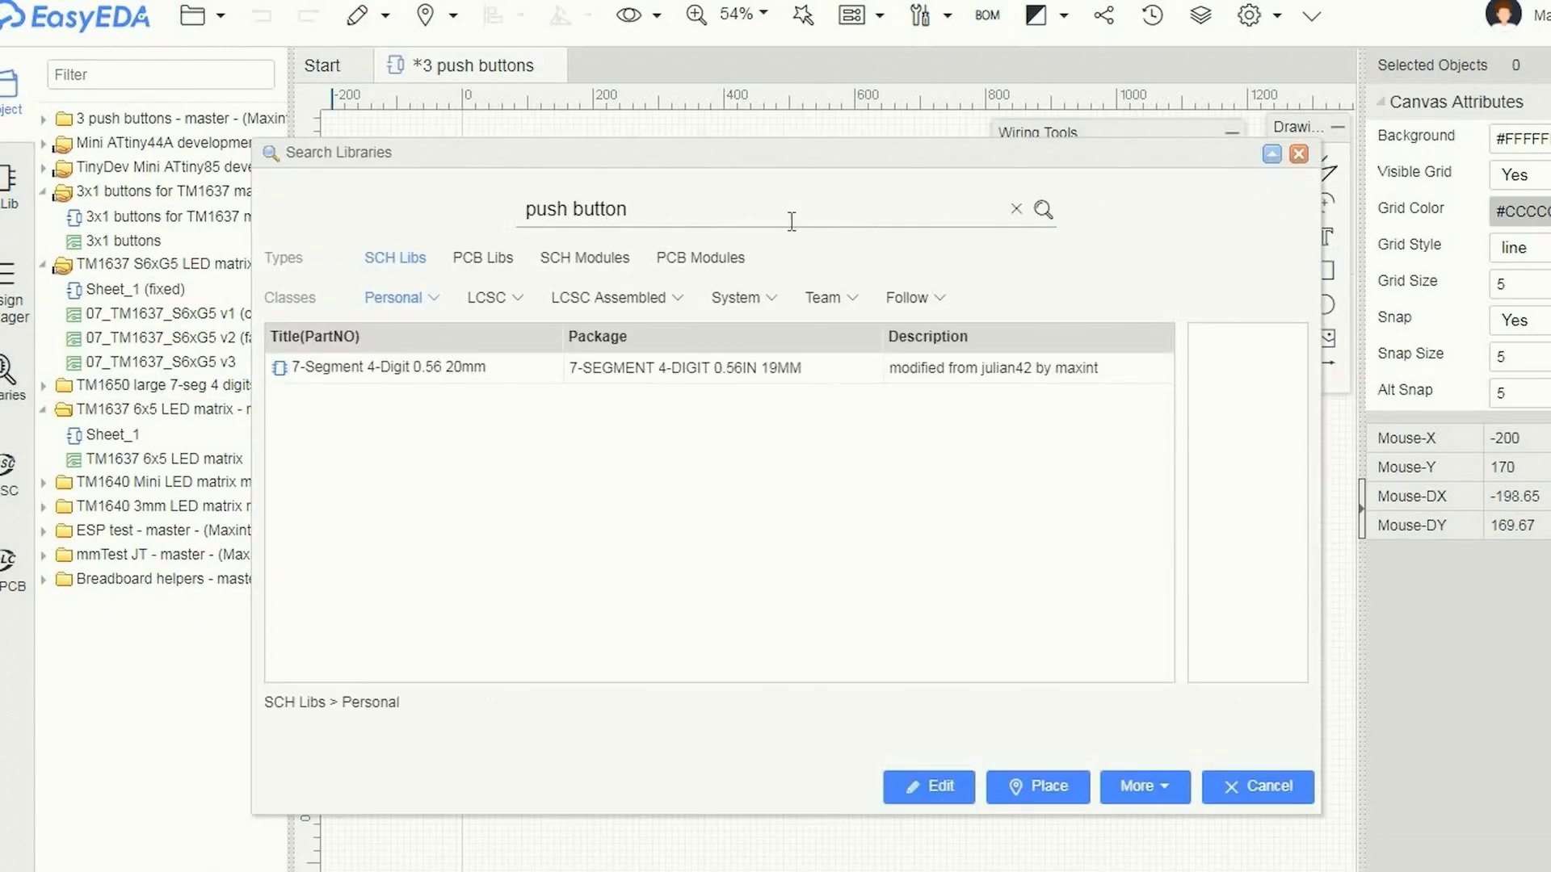
pyautogui.click(487, 297)
pyautogui.click(398, 368)
pyautogui.click(1038, 786)
pyautogui.scroll(4, 647, 348)
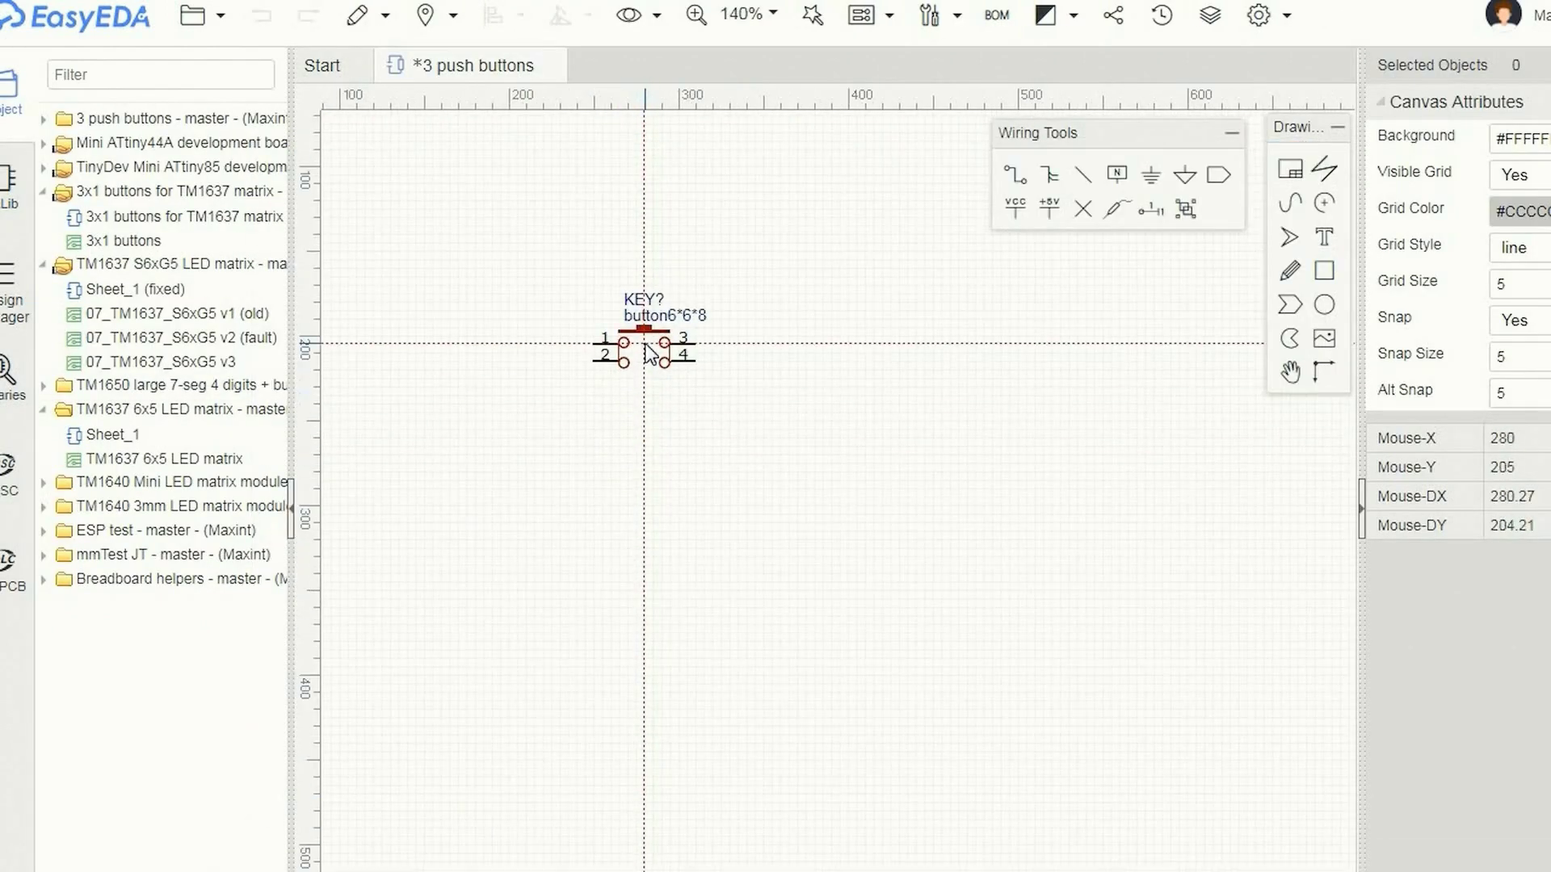
pyautogui.click(646, 347)
pyautogui.click(646, 440)
pyautogui.click(646, 533)
pyautogui.press('Escape')
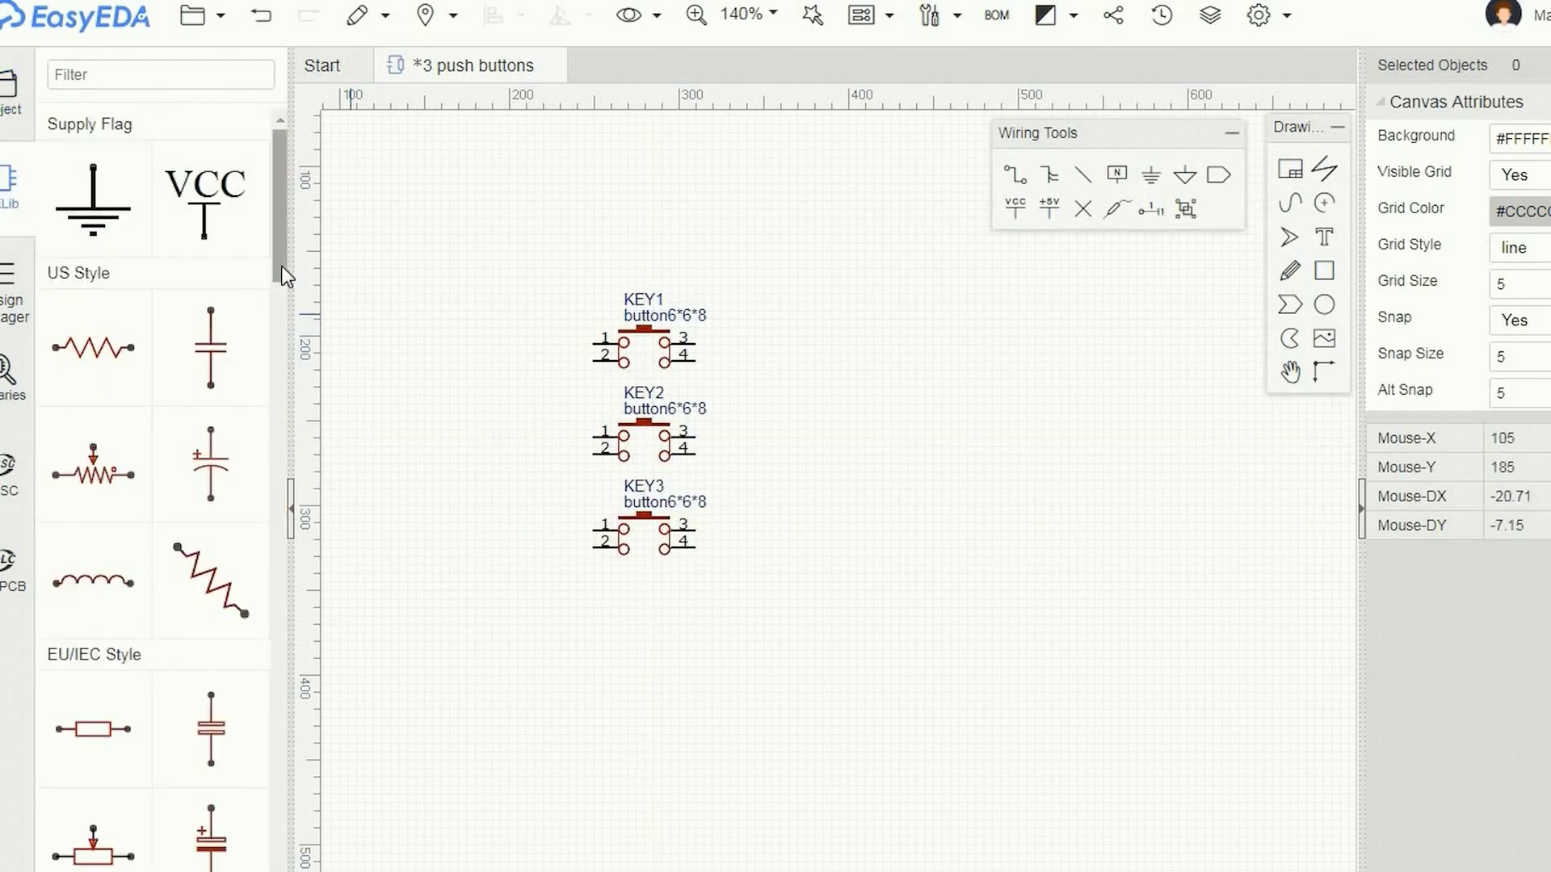
pyautogui.moveTo(283, 271); pyautogui.dragTo(282, 444)
pyautogui.click(92, 390)
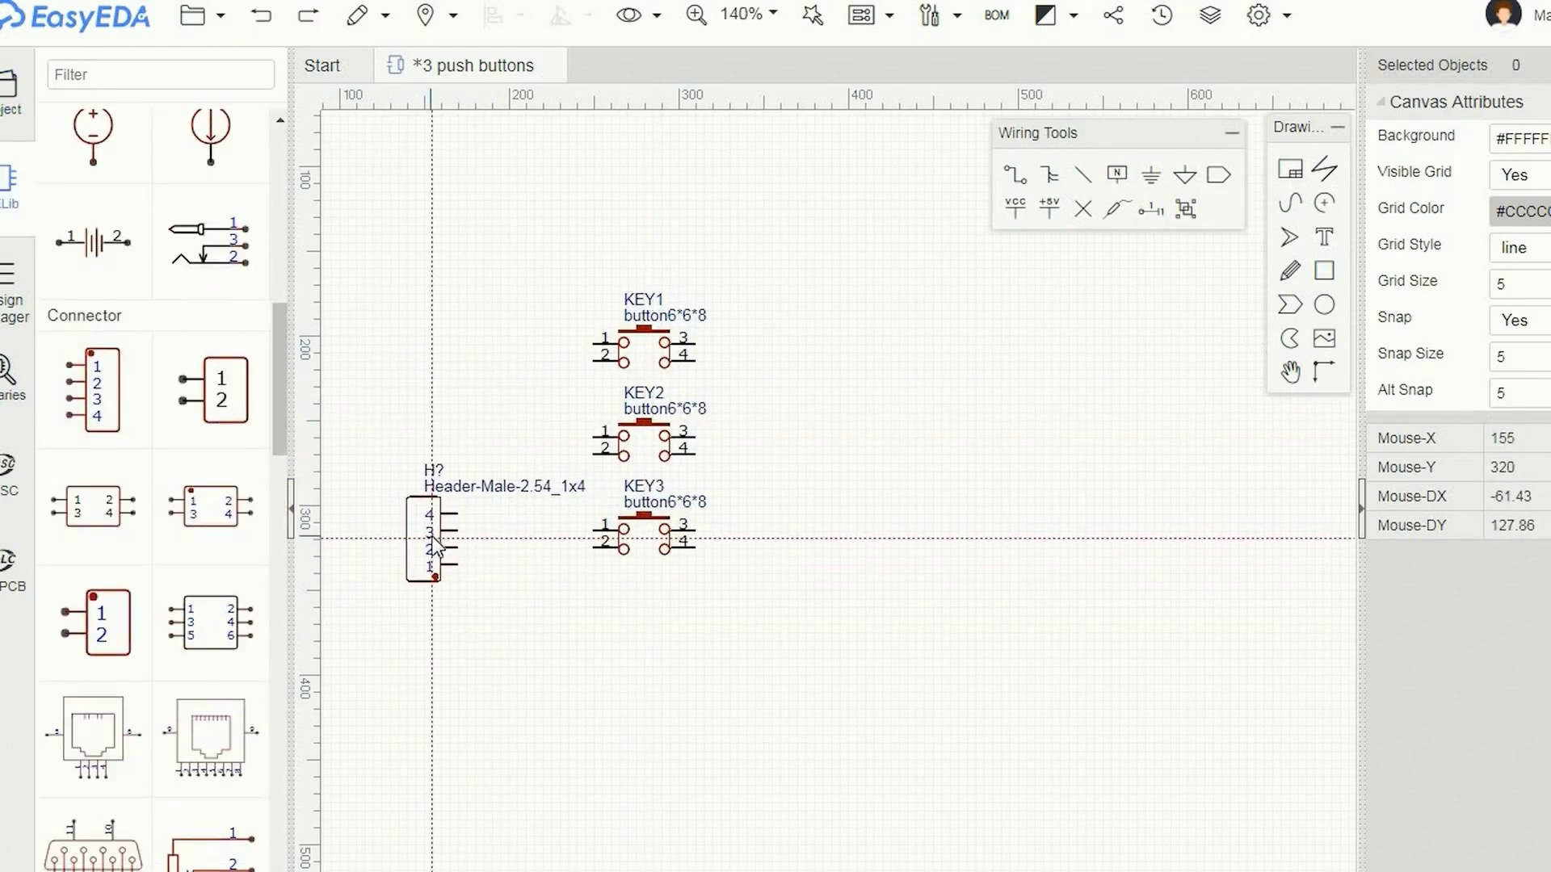
pyautogui.click(435, 547)
# Wire KEY1, KEY2 and KEY3 to header pins 1–4
pyautogui.press('w')
pyautogui.click(694, 360)
pyautogui.click(695, 563)
pyautogui.click(440, 564)
pyautogui.click(594, 530)
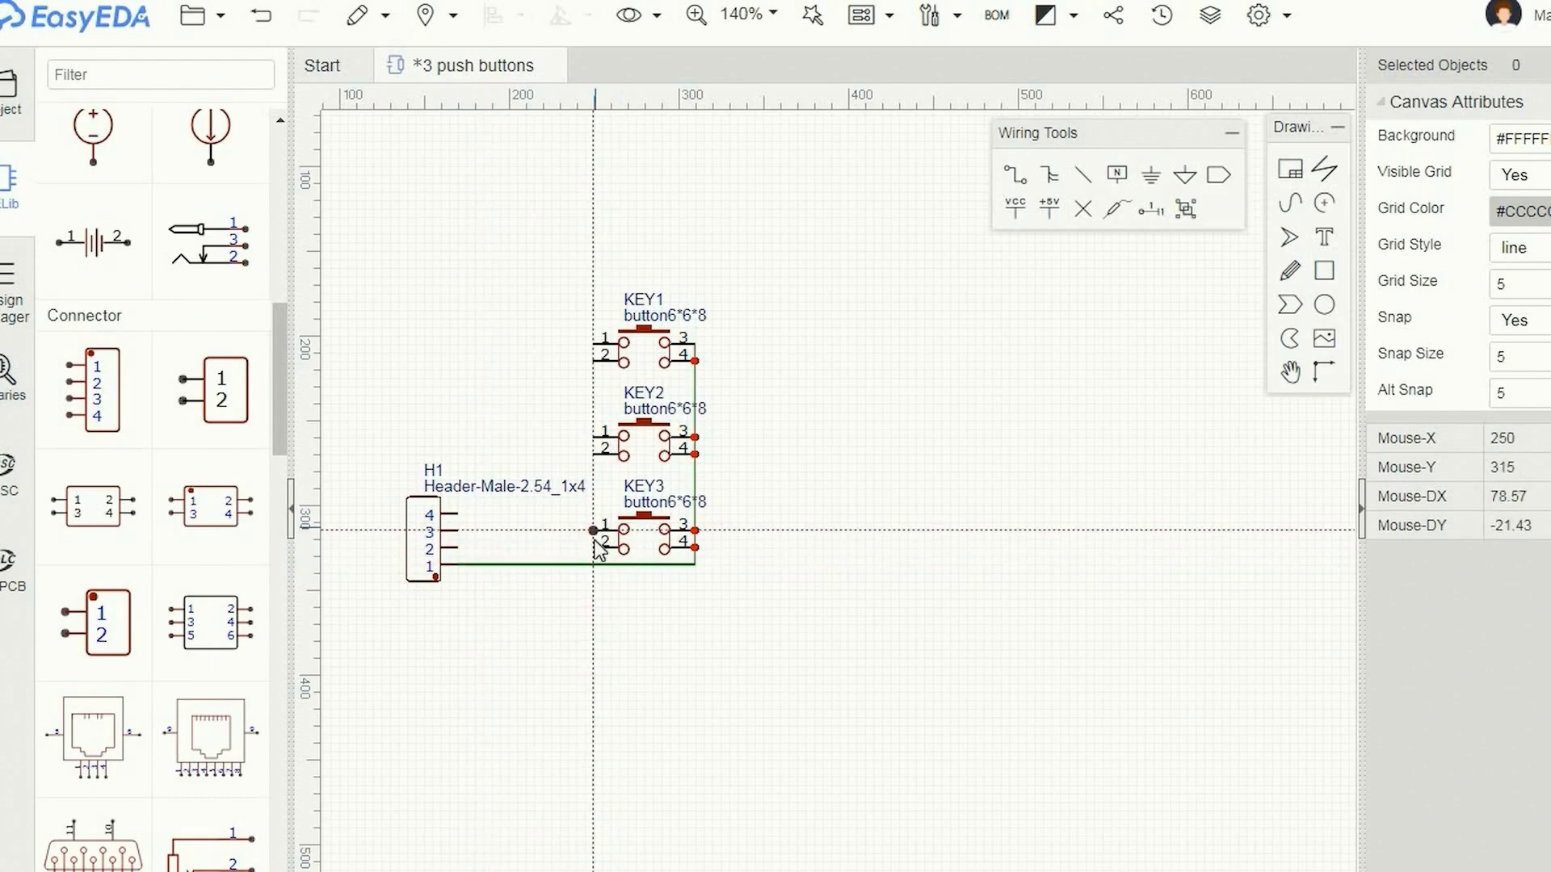
pyautogui.click(457, 547)
pyautogui.click(594, 447)
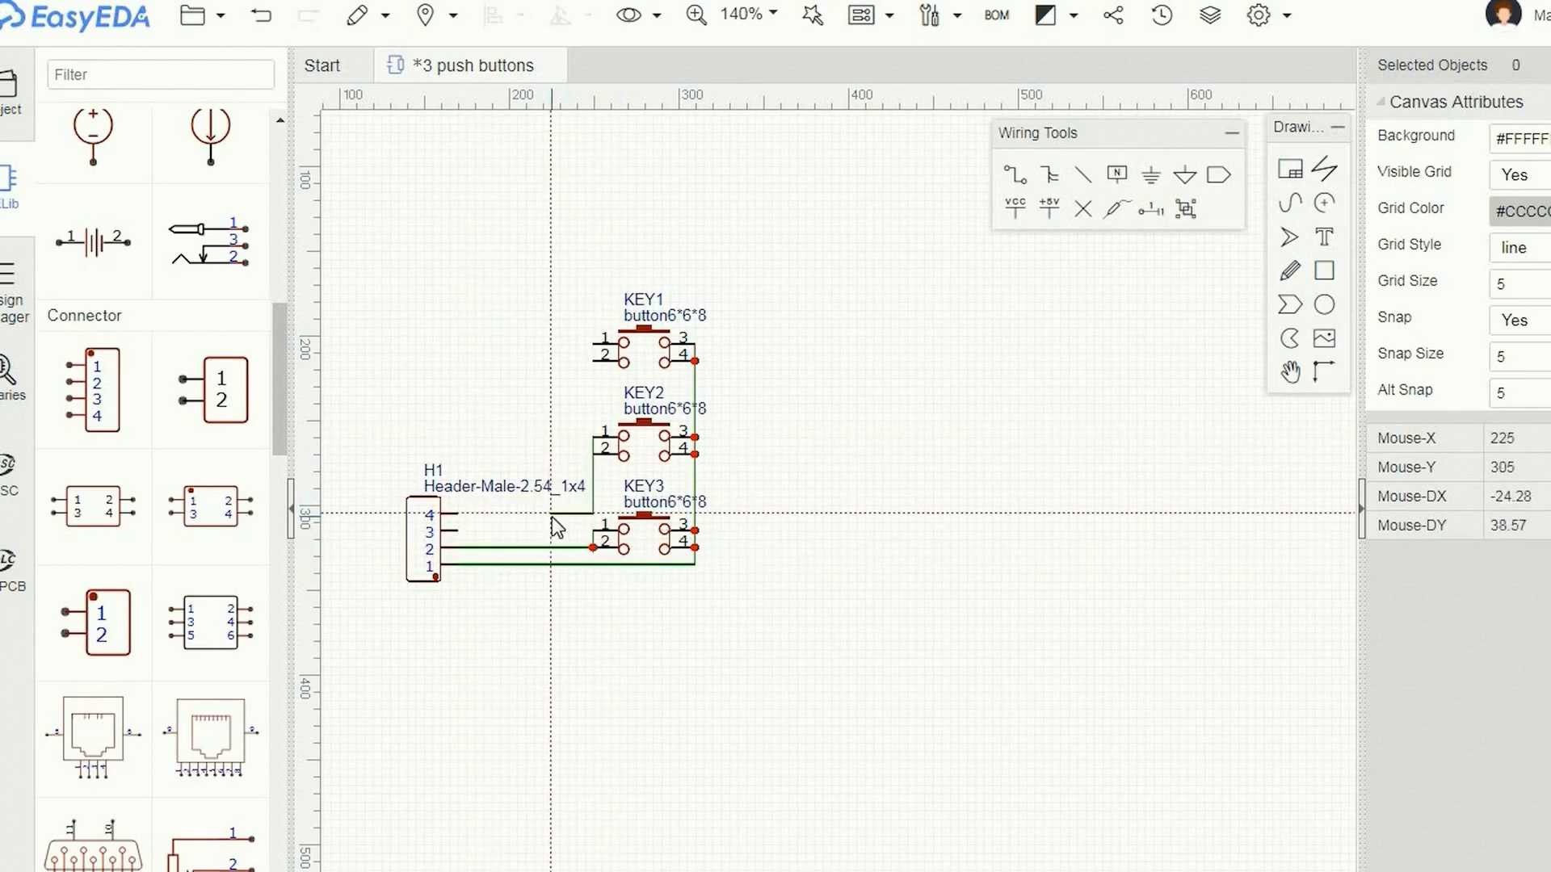
pyautogui.click(594, 504)
pyautogui.click(457, 530)
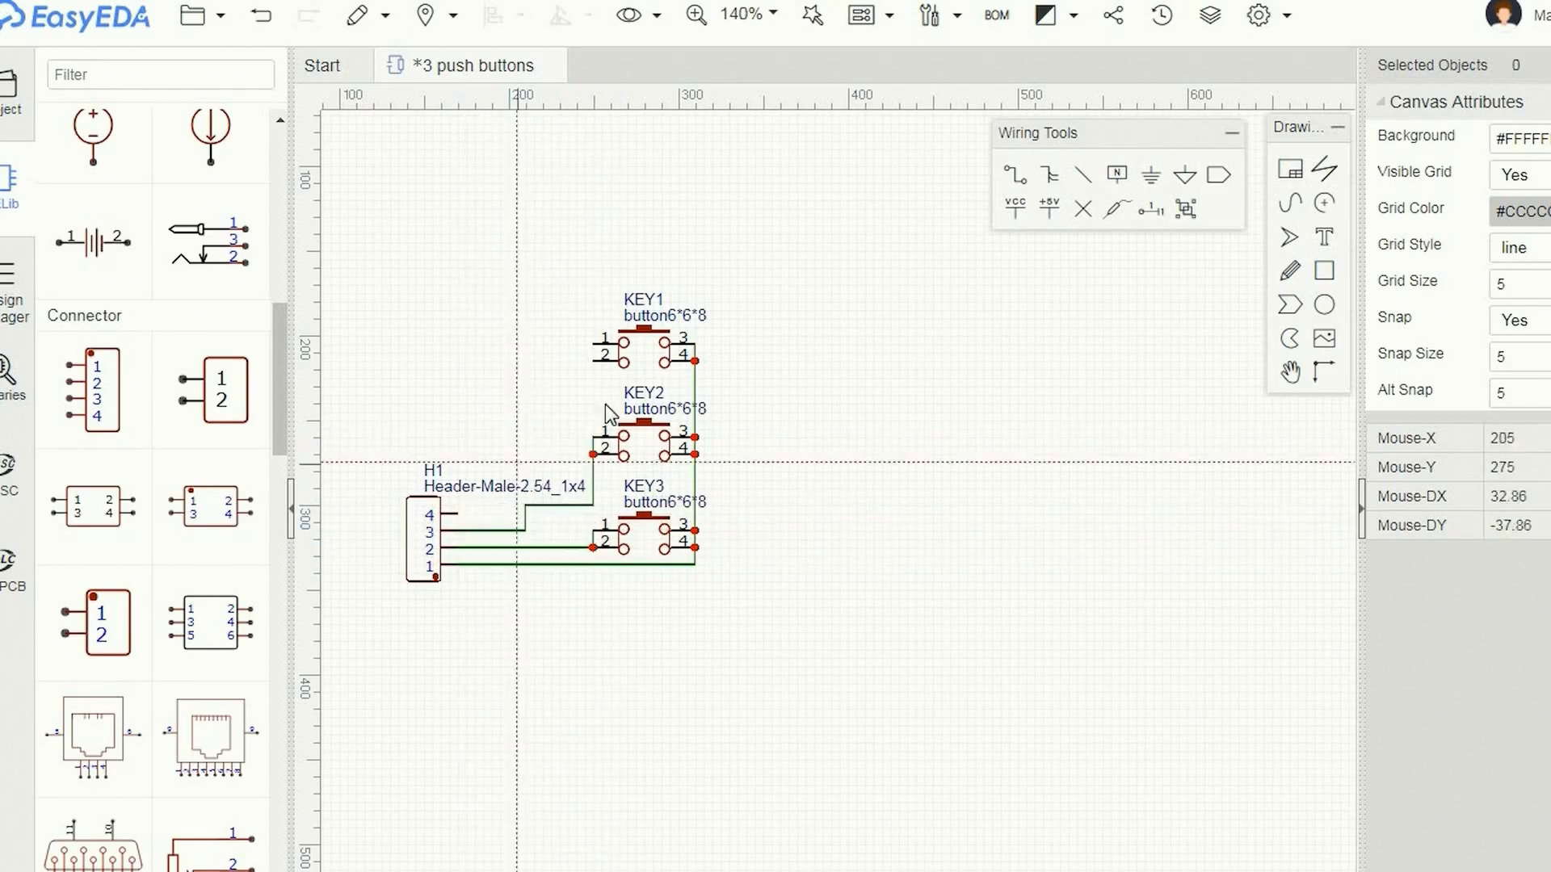
pyautogui.click(594, 360)
pyautogui.click(474, 405)
pyautogui.click(457, 514)
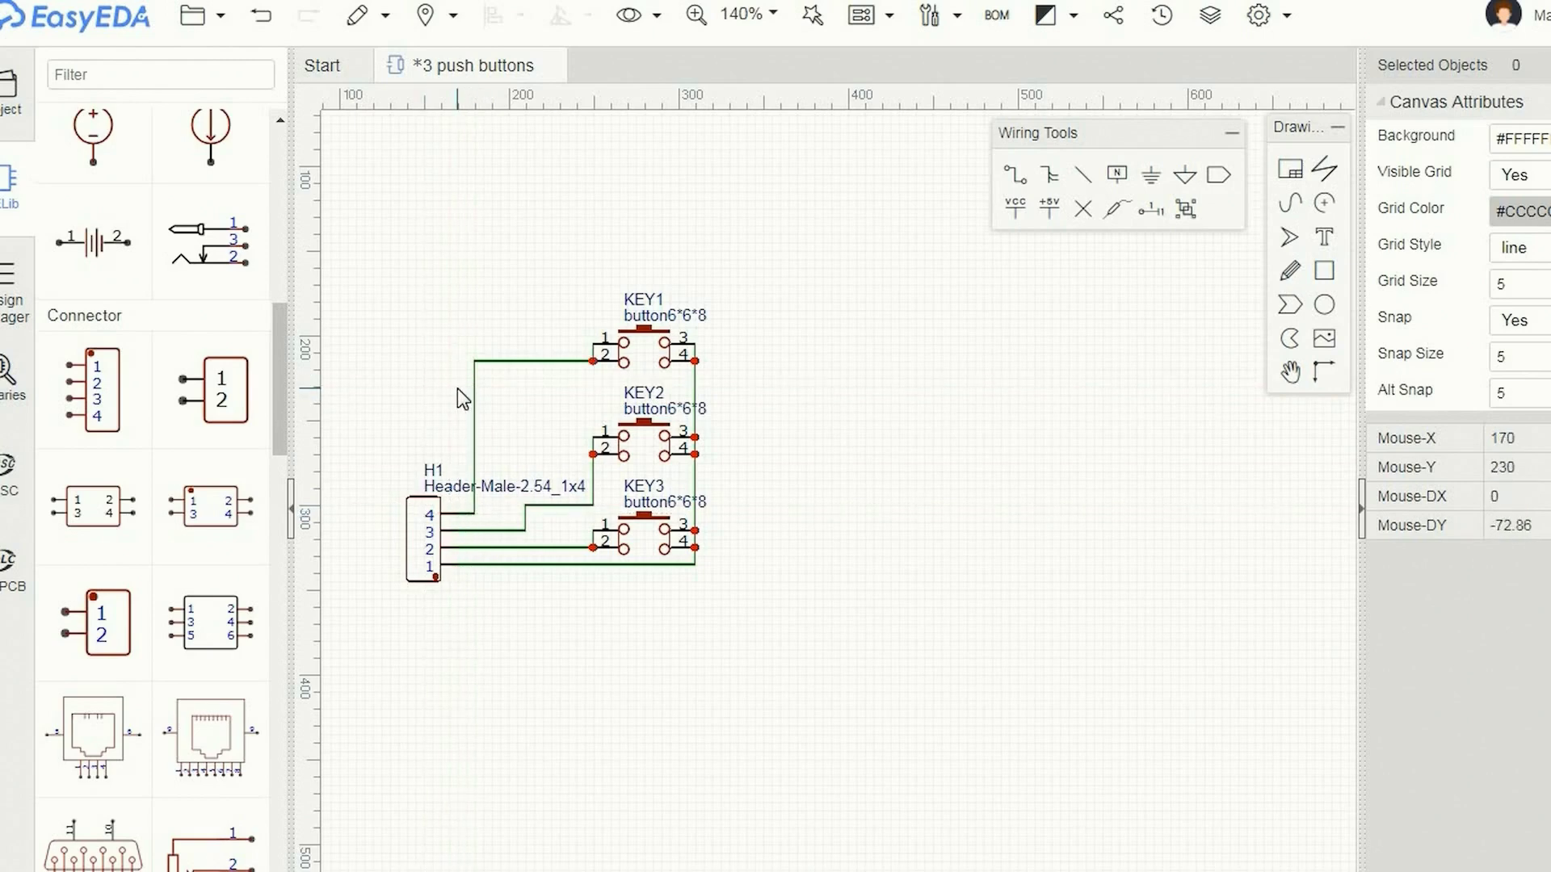
# Save the schematic and bring up the Design-to-PCB options
pyautogui.click(194, 14)
pyautogui.click(217, 118)
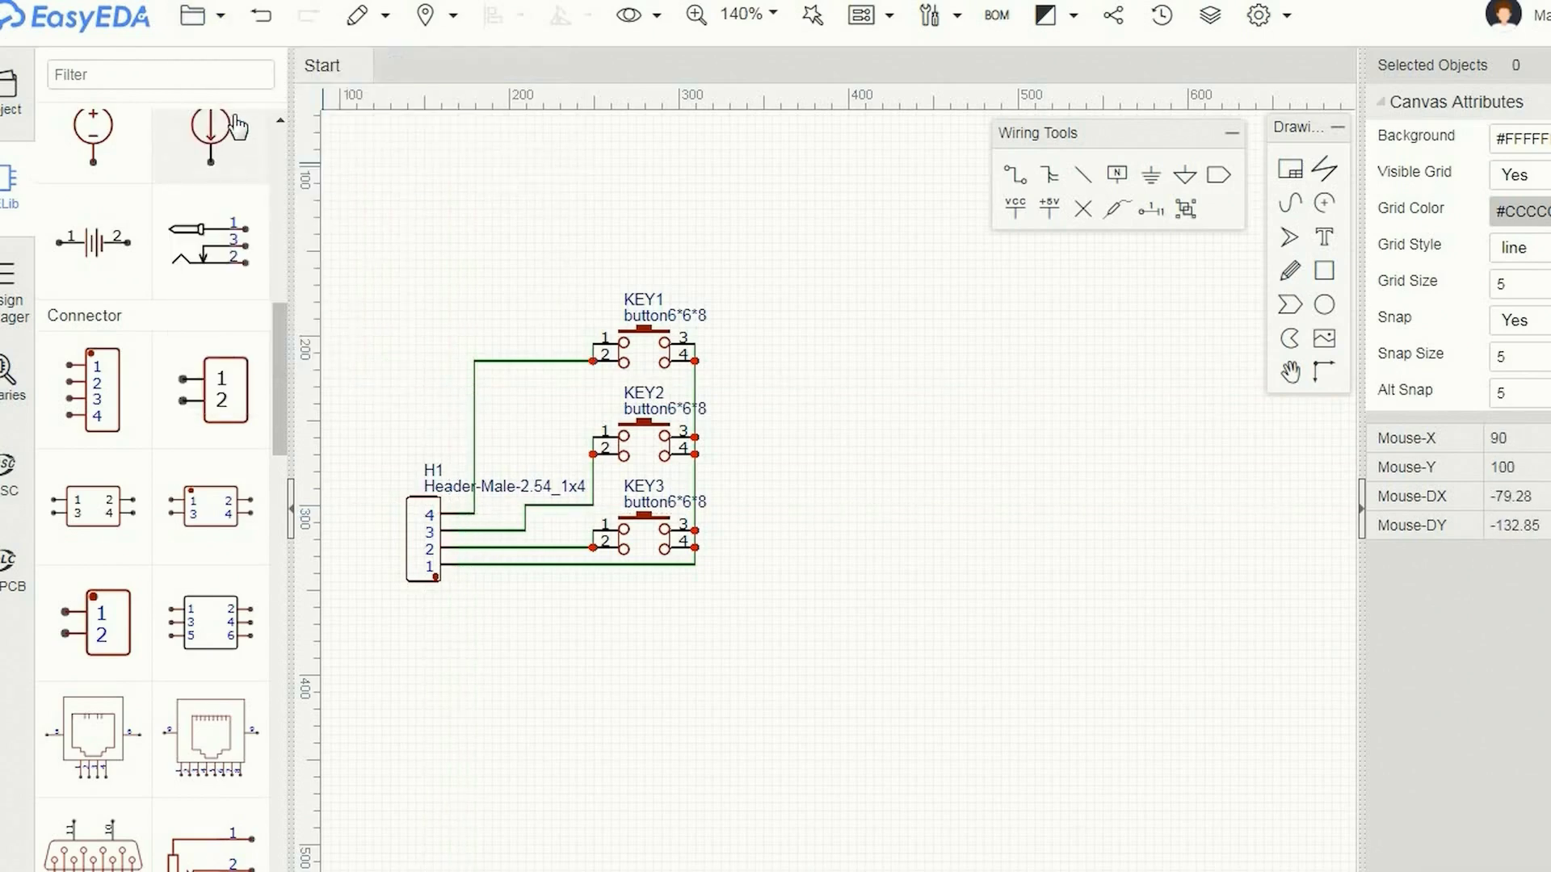
pyautogui.click(862, 14)
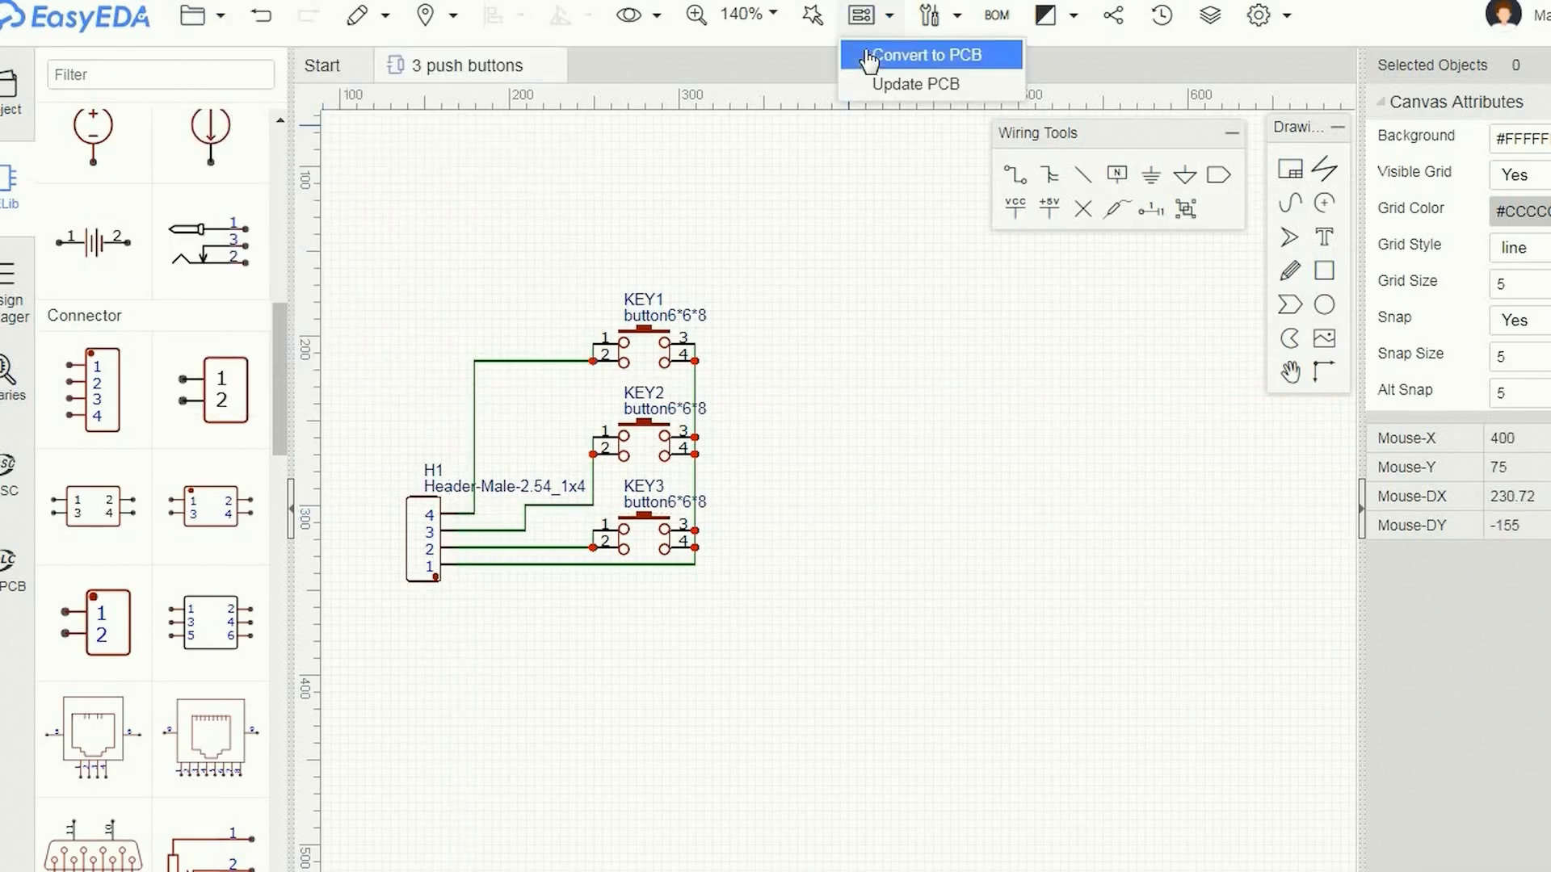
# Convert the schematic to a PCB and move the rotated H1 and three buttons into the outline
pyautogui.click(868, 55)
pyautogui.click(623, 374)
pyautogui.press('space')
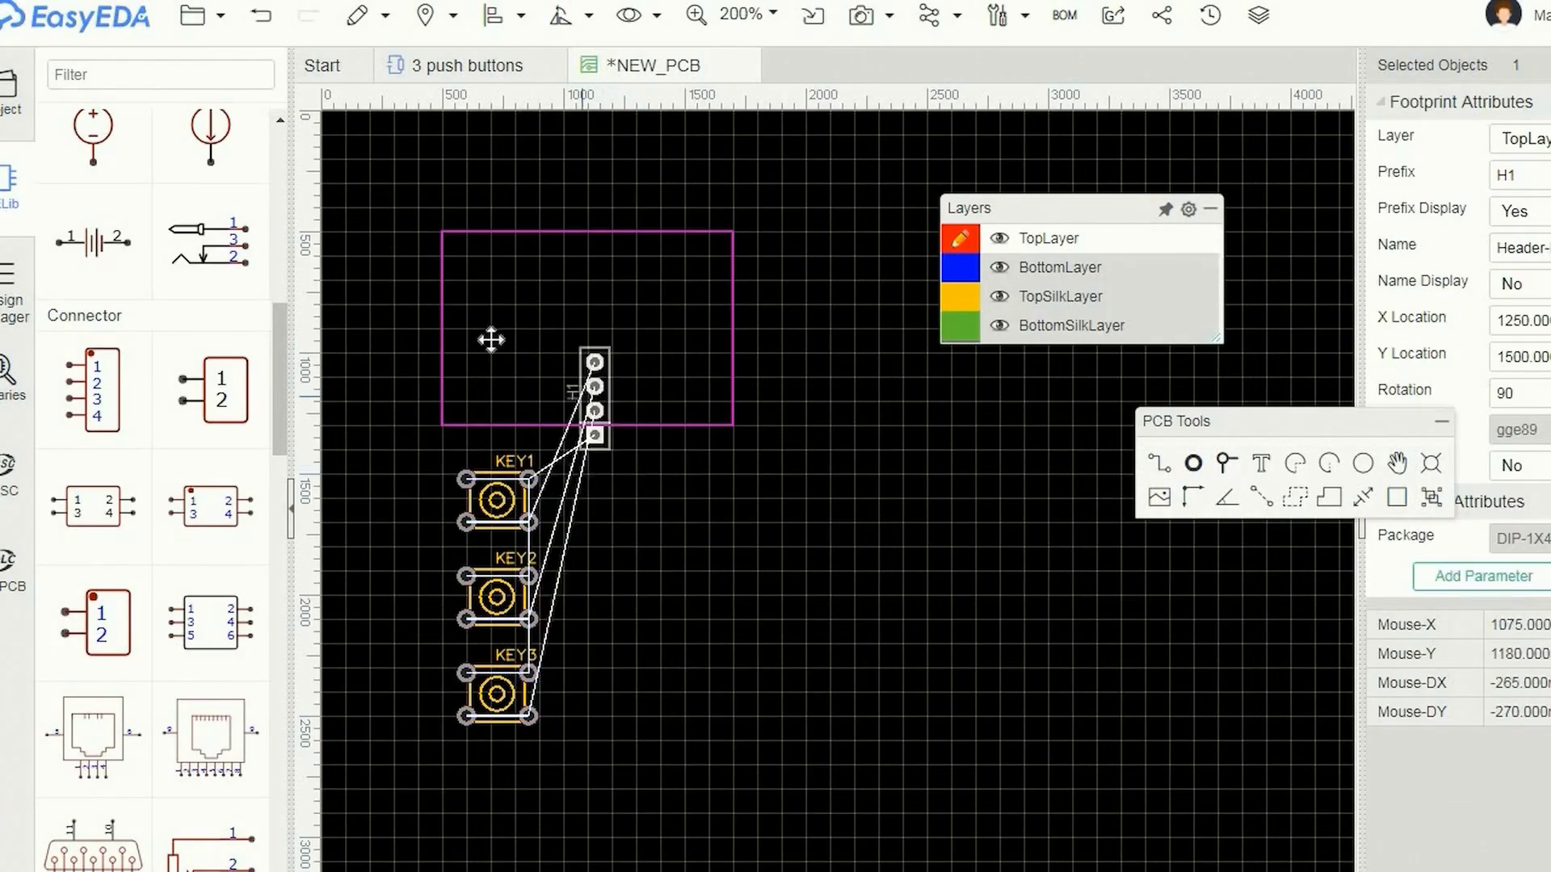
pyautogui.moveTo(491, 340); pyautogui.dragTo(485, 335)
pyautogui.moveTo(409, 426); pyautogui.dragTo(589, 735)
pyautogui.moveTo(506, 476); pyautogui.dragTo(664, 263)
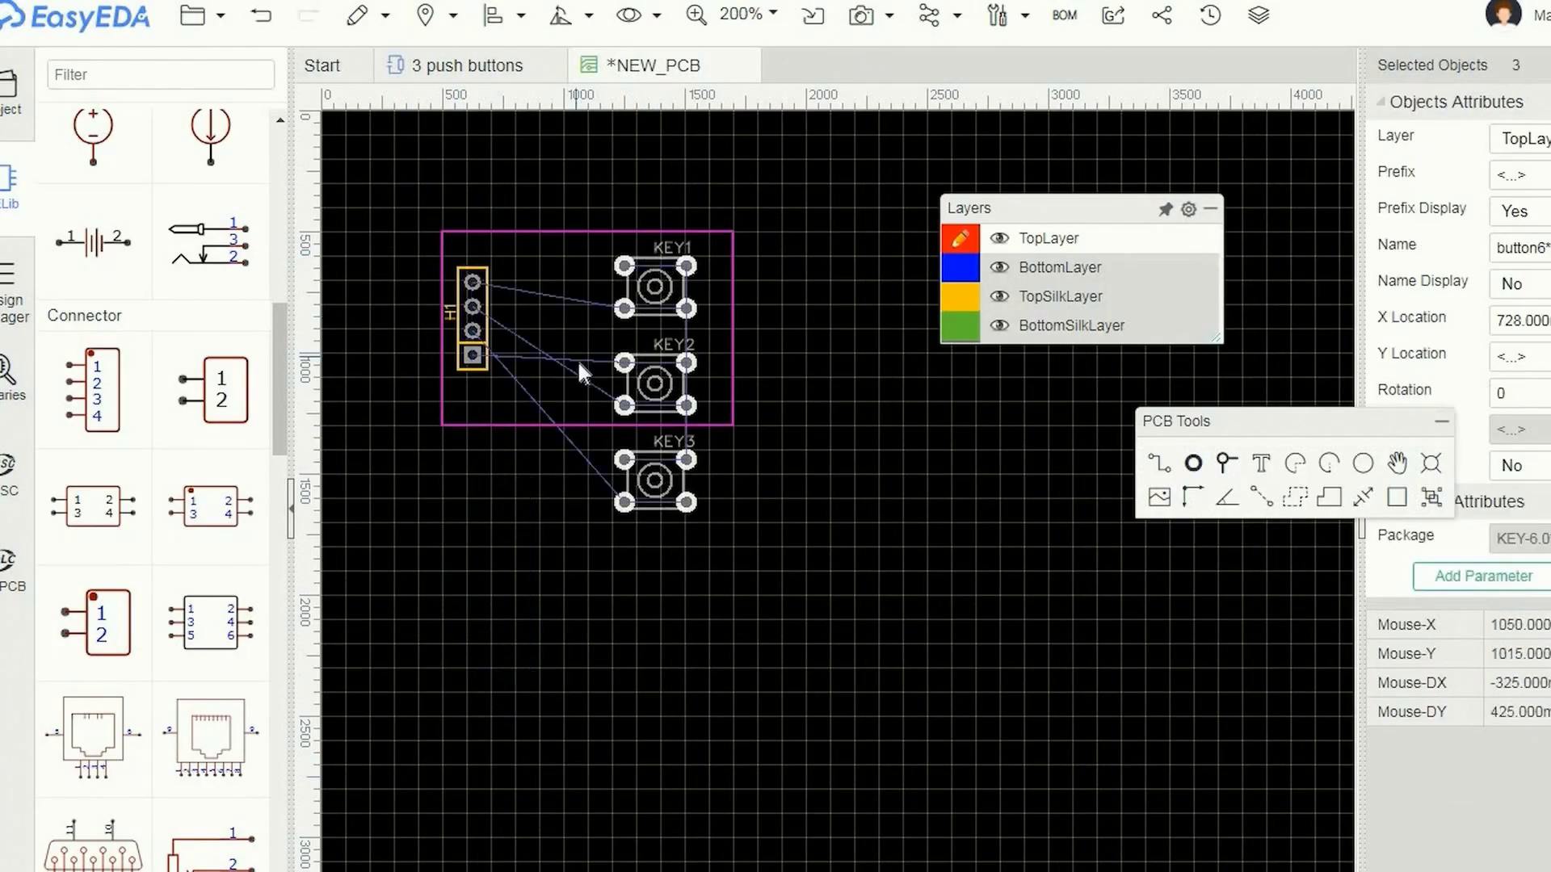
pyautogui.moveTo(582, 373); pyautogui.dragTo(530, 368)
# Pull the board outline's right edge inward and its bottom edge down
pyautogui.click(731, 315)
pyautogui.moveTo(731, 315); pyautogui.dragTo(676, 315)
pyautogui.moveTo(501, 424); pyautogui.dragTo(501, 534)
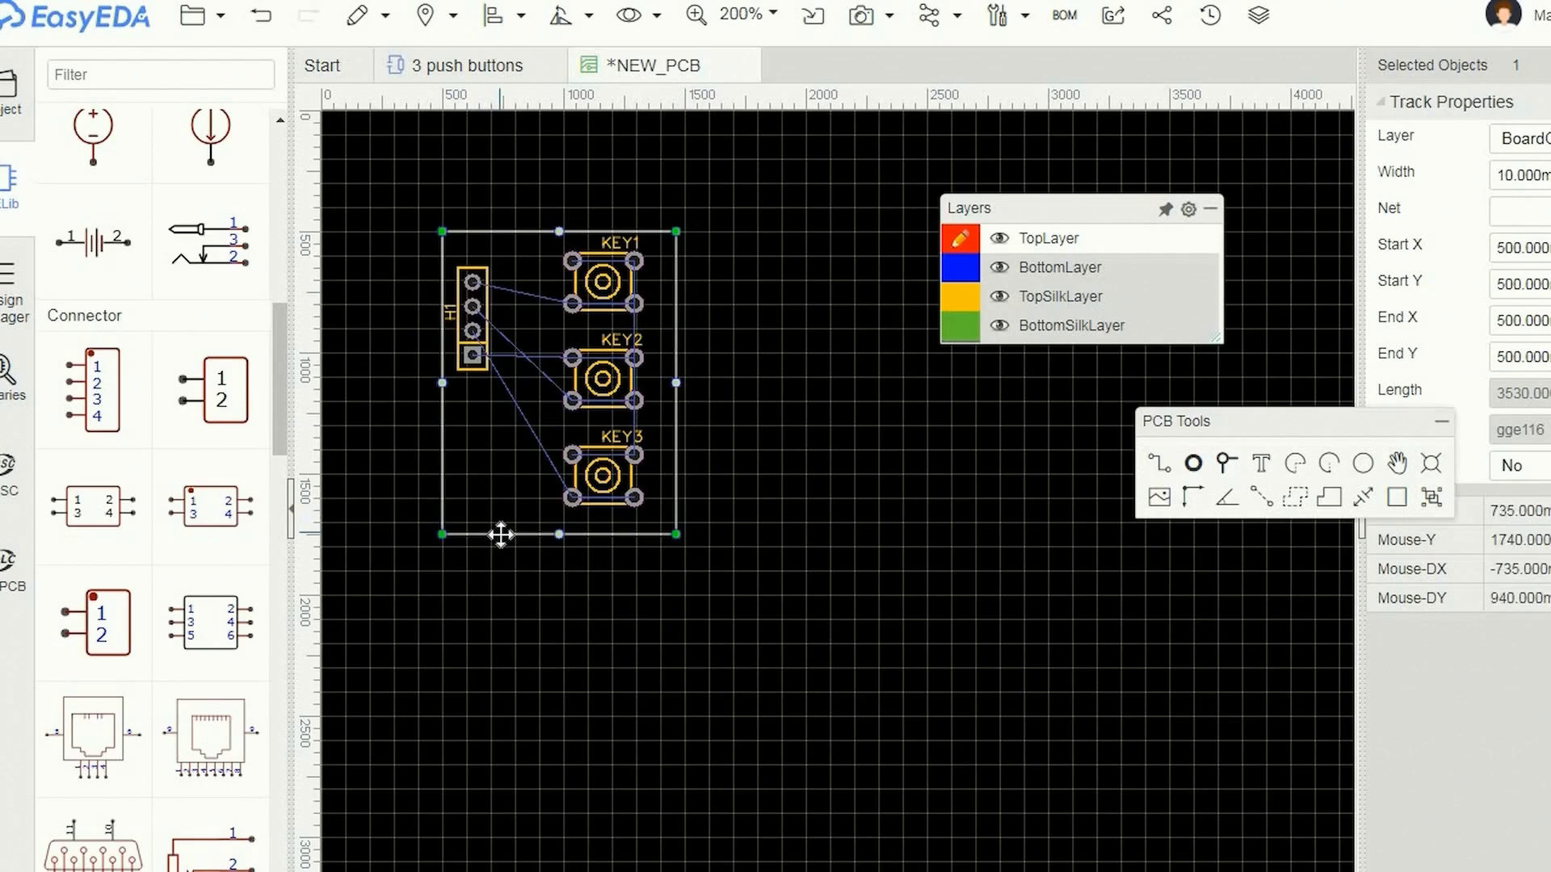
# Route tracks from H1 pins 1–4 to KEY1–KEY3 and between the buttons' right pads
pyautogui.click(1154, 475)
pyautogui.click(472, 282)
pyautogui.click(572, 303)
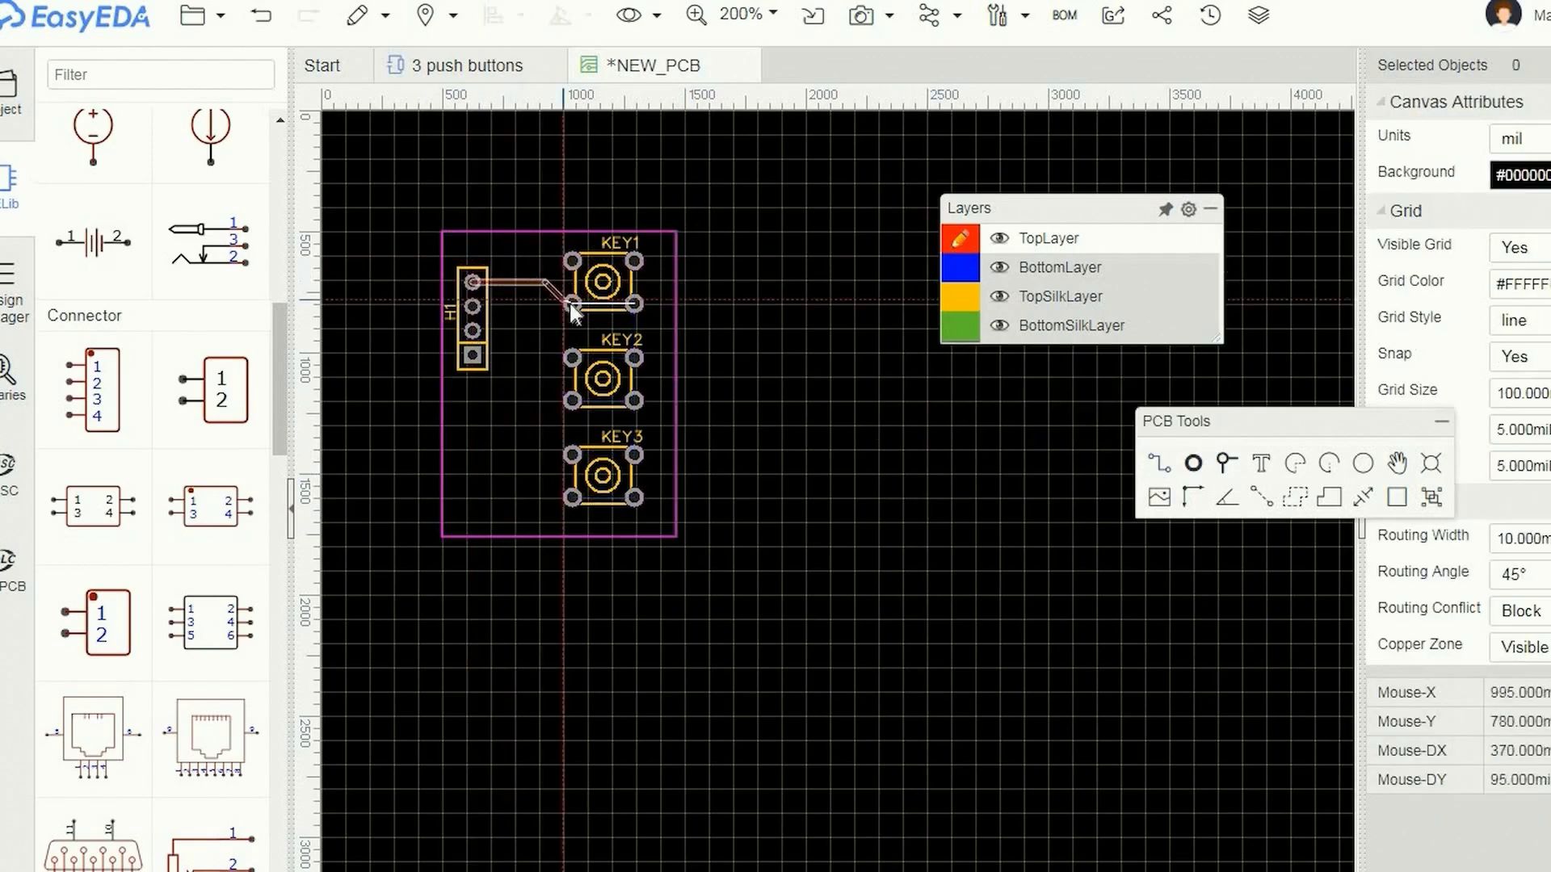
pyautogui.click(572, 401)
pyautogui.click(473, 307)
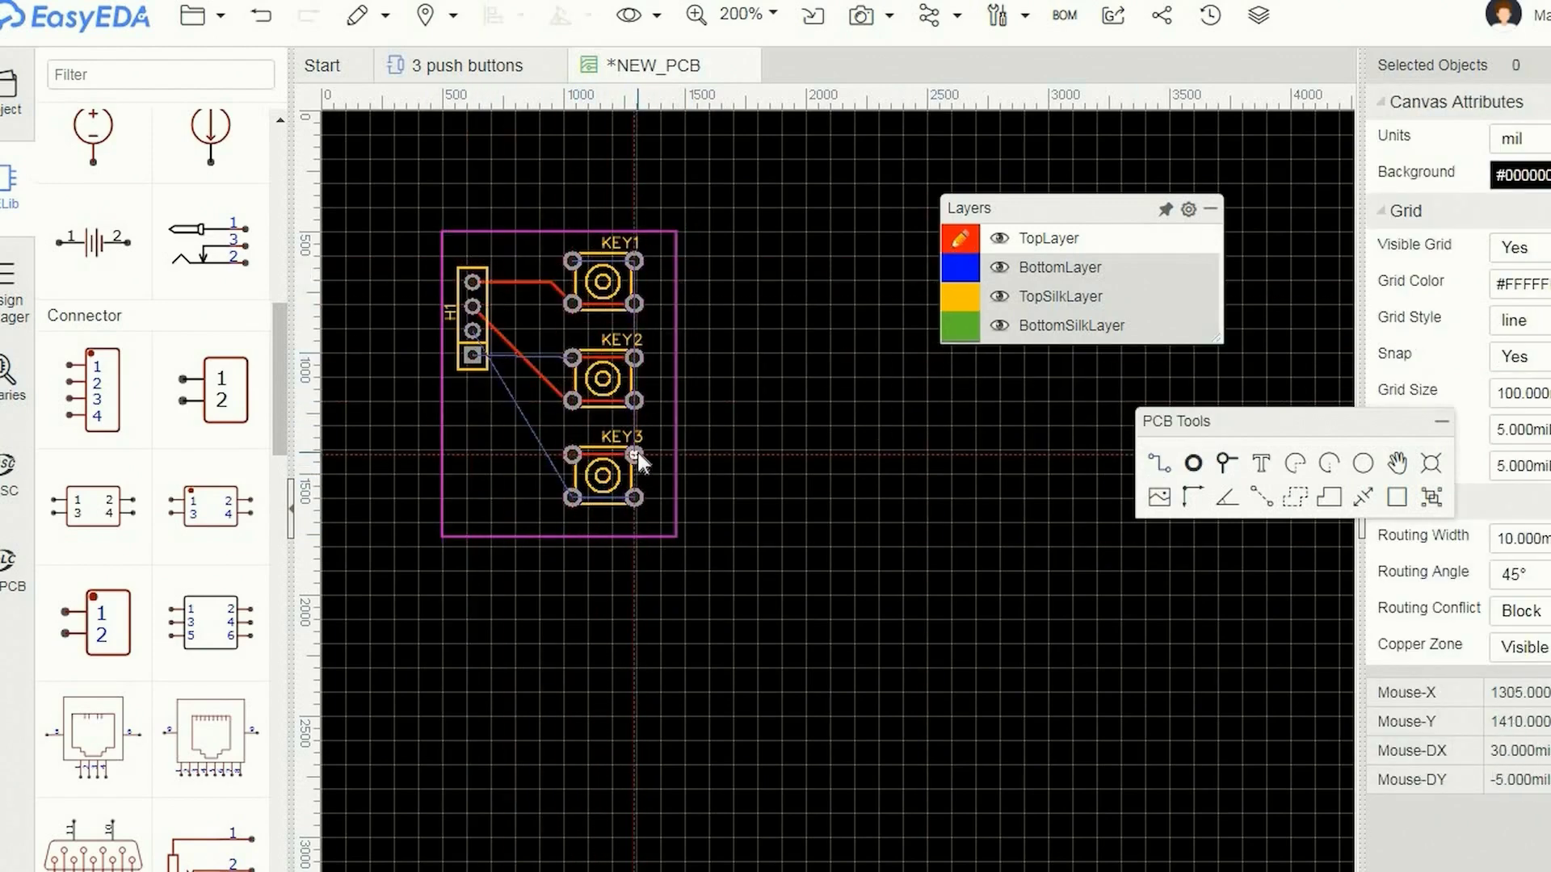
pyautogui.click(521, 457)
pyautogui.click(472, 331)
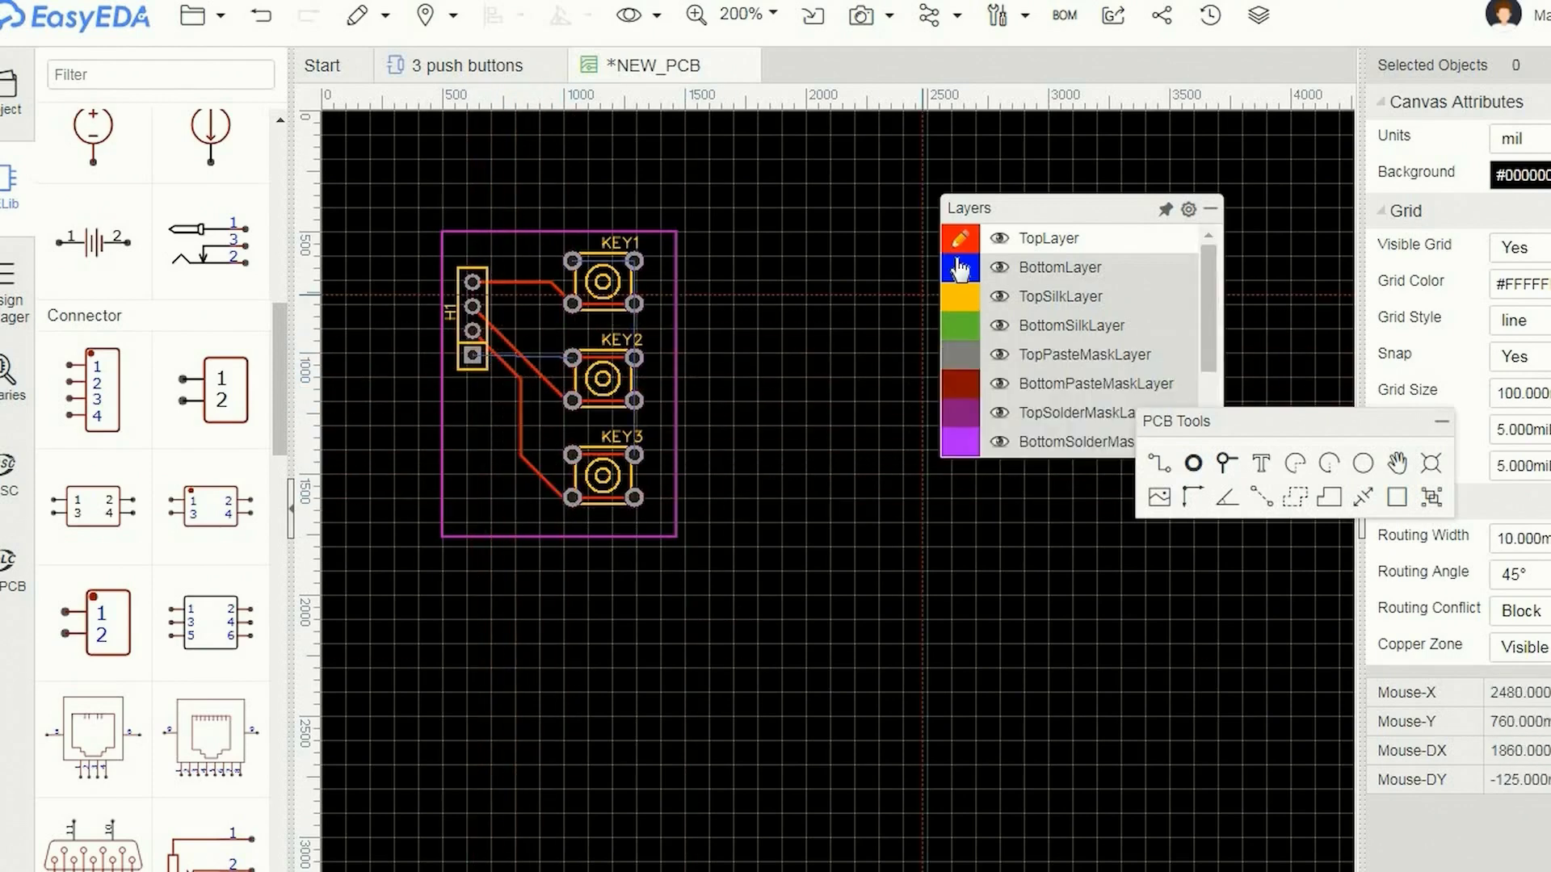
pyautogui.click(472, 356)
pyautogui.click(529, 521)
pyautogui.click(658, 521)
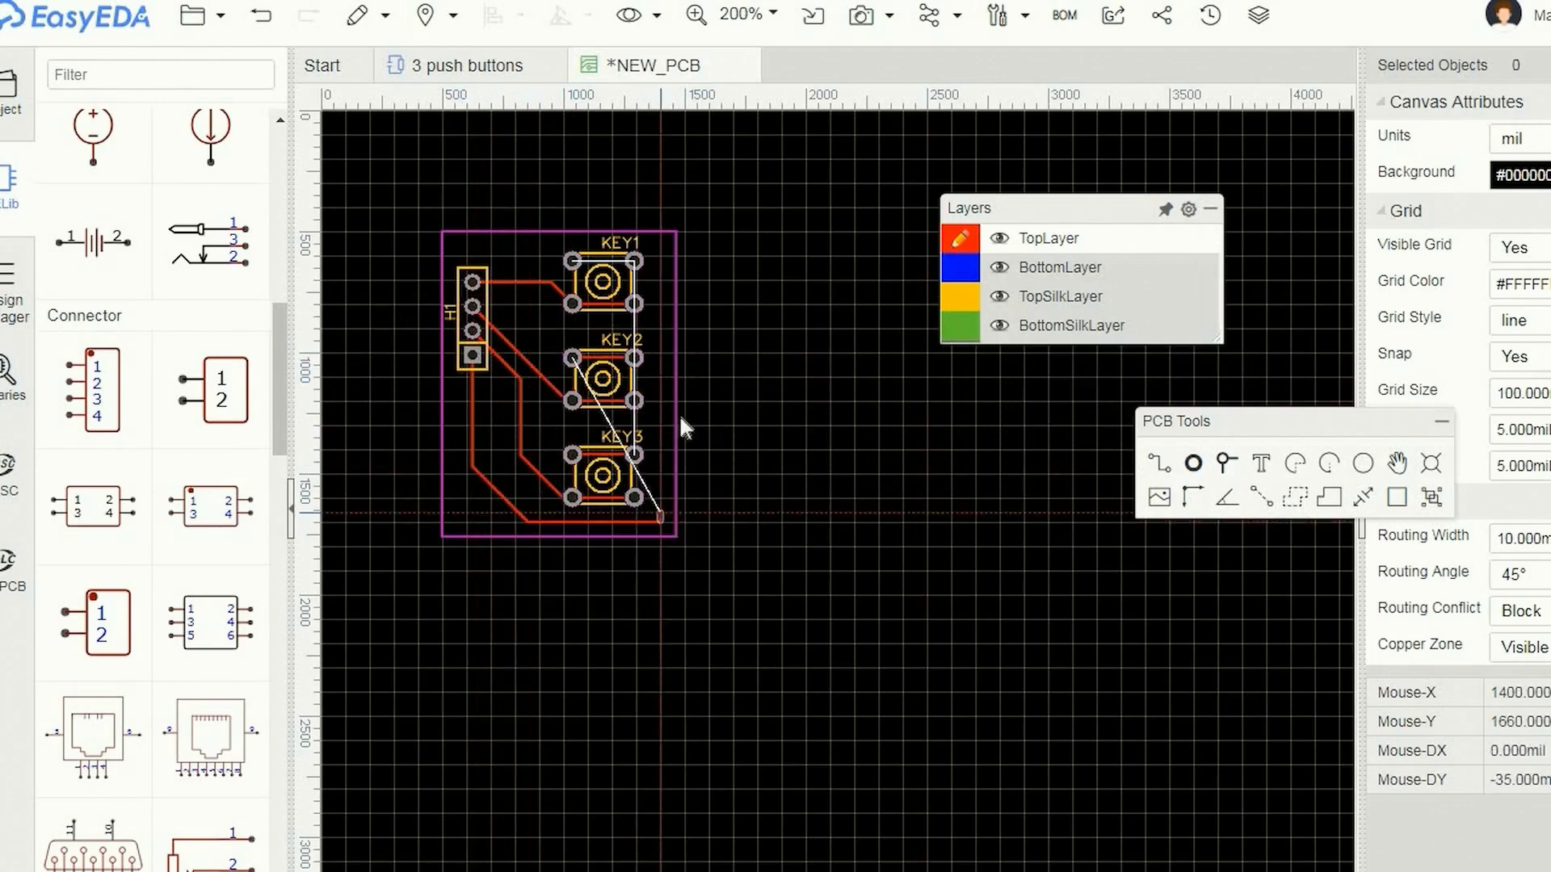
pyautogui.click(657, 263)
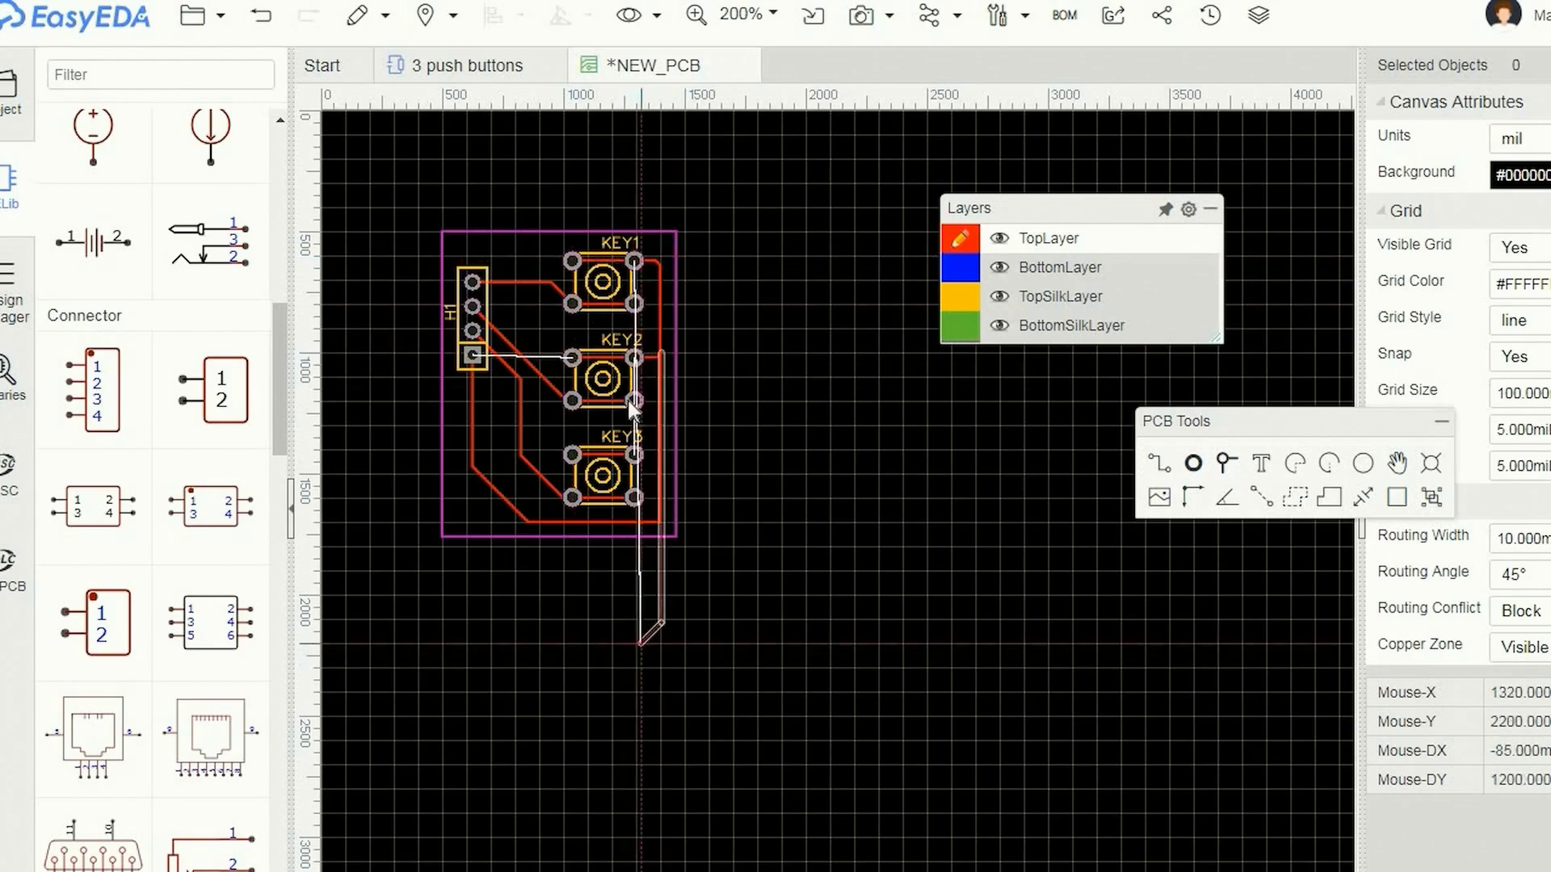
pyautogui.click(634, 454)
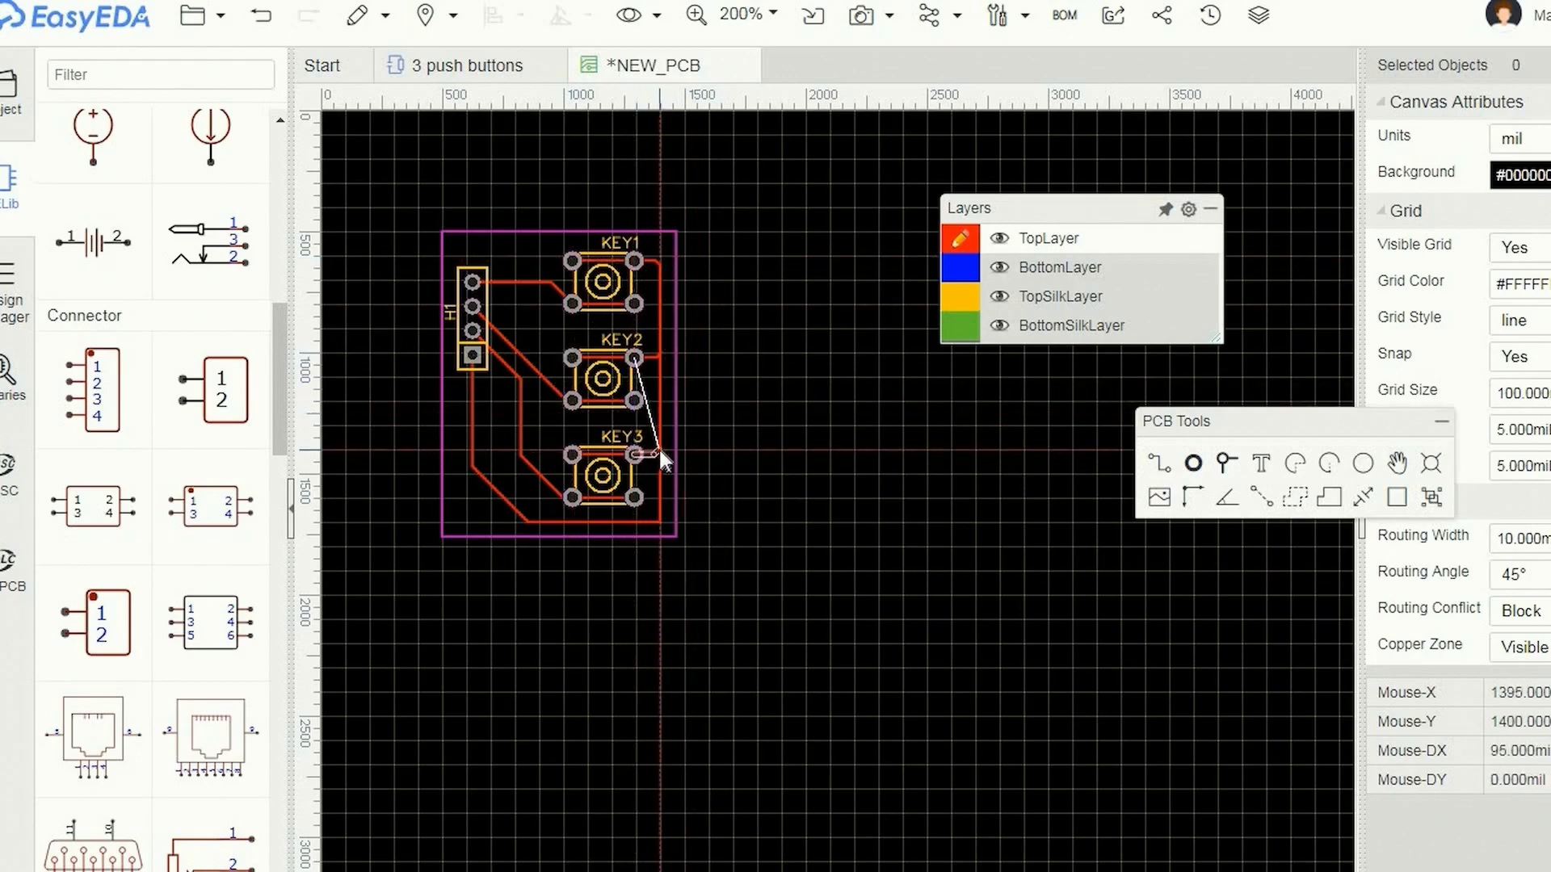
# Add a via and pour a top-layer copper area covering the whole board
pyautogui.click(495, 420)
pyautogui.press('e')
pyautogui.click(717, 580)
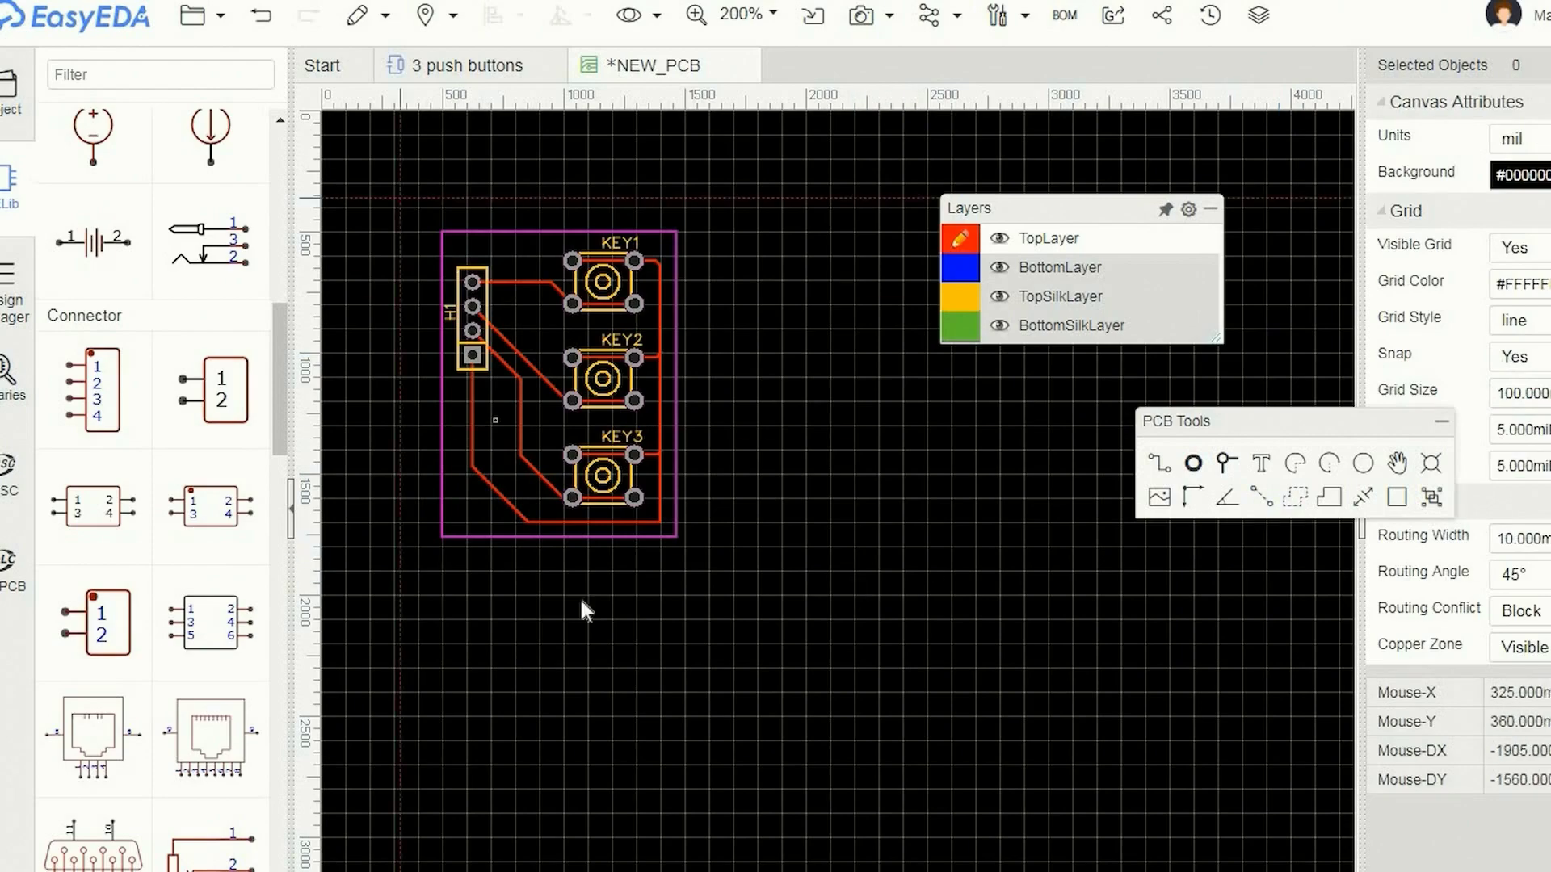
pyautogui.click(403, 581)
pyautogui.click(399, 194)
pyautogui.click(717, 191)
pyautogui.rightClick(717, 191)
pyautogui.press('b')
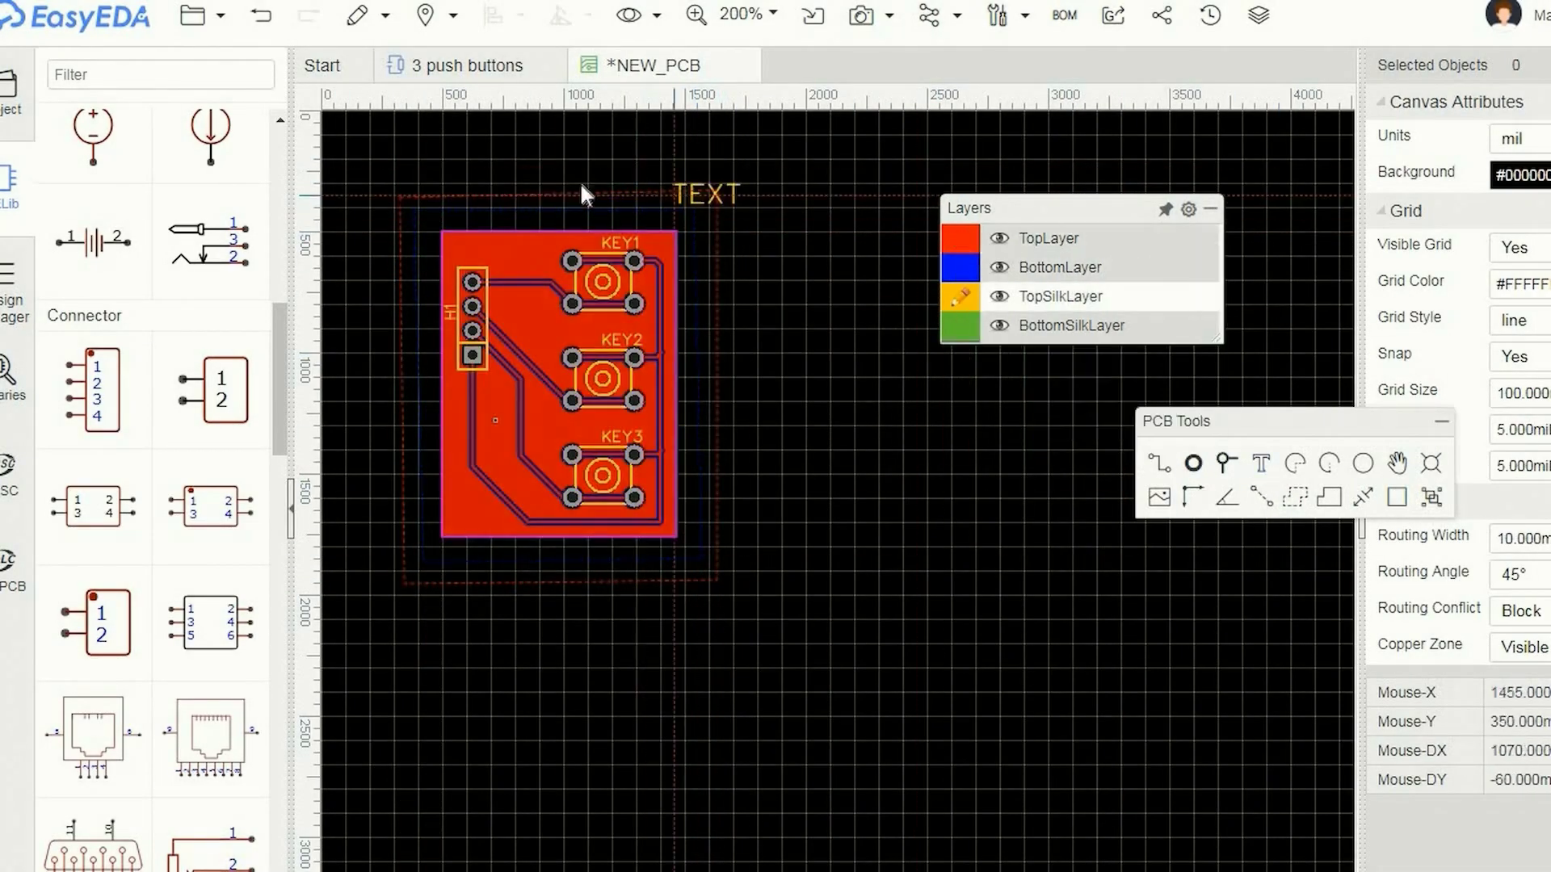
# Add the label '3 push buttons' on the top silkscreen
pyautogui.click(483, 169)
pyautogui.press('Escape')
pyautogui.doubleClick(533, 171)
pyautogui.write('3')
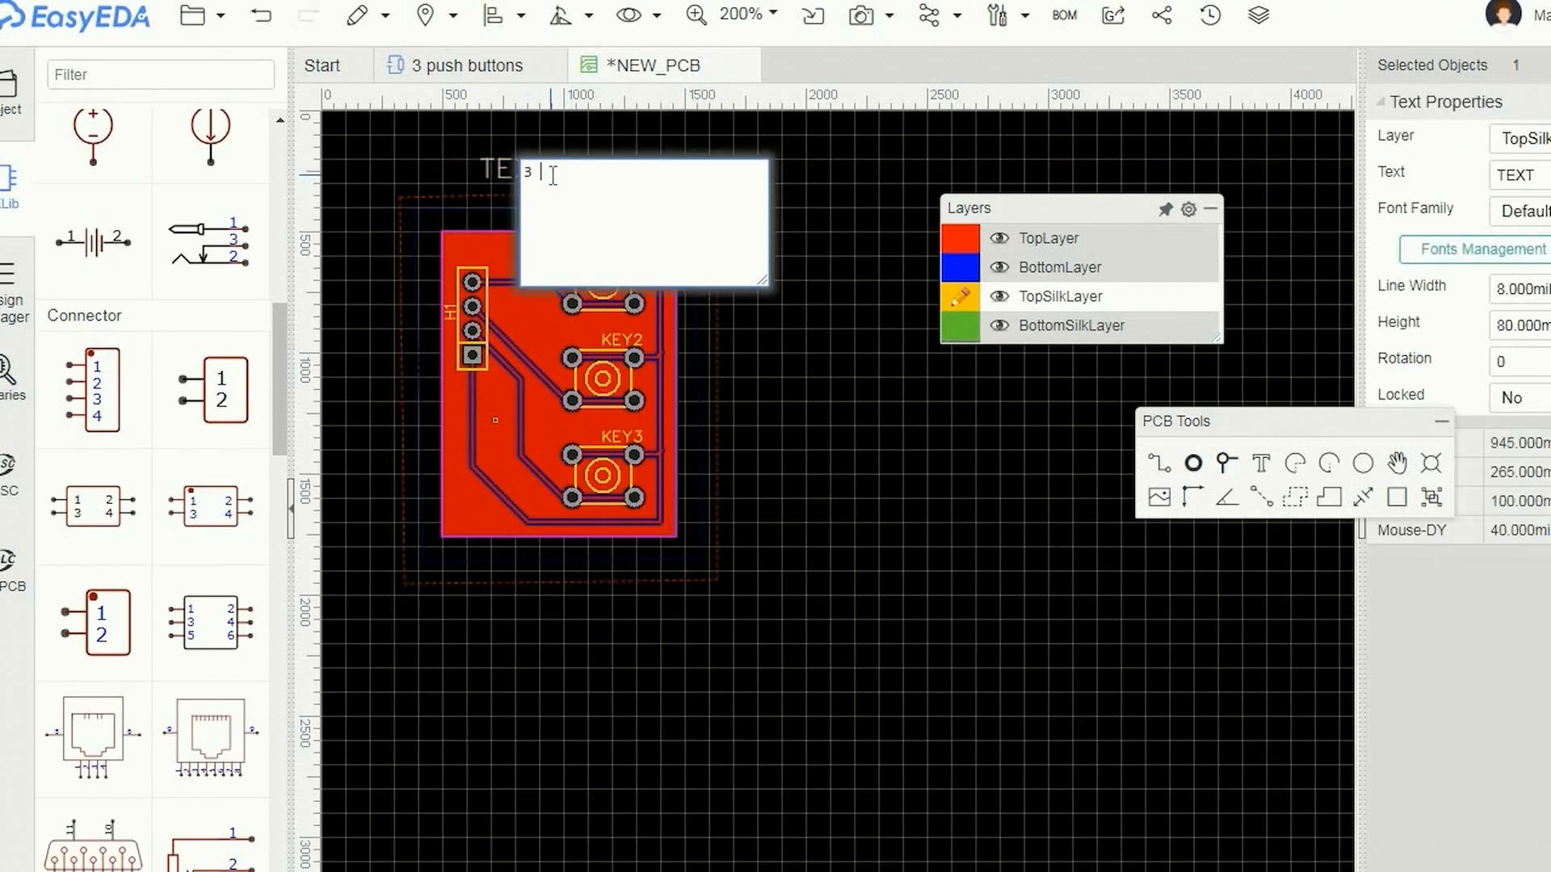
pyautogui.write(' push buttons')
pyautogui.click(578, 184)
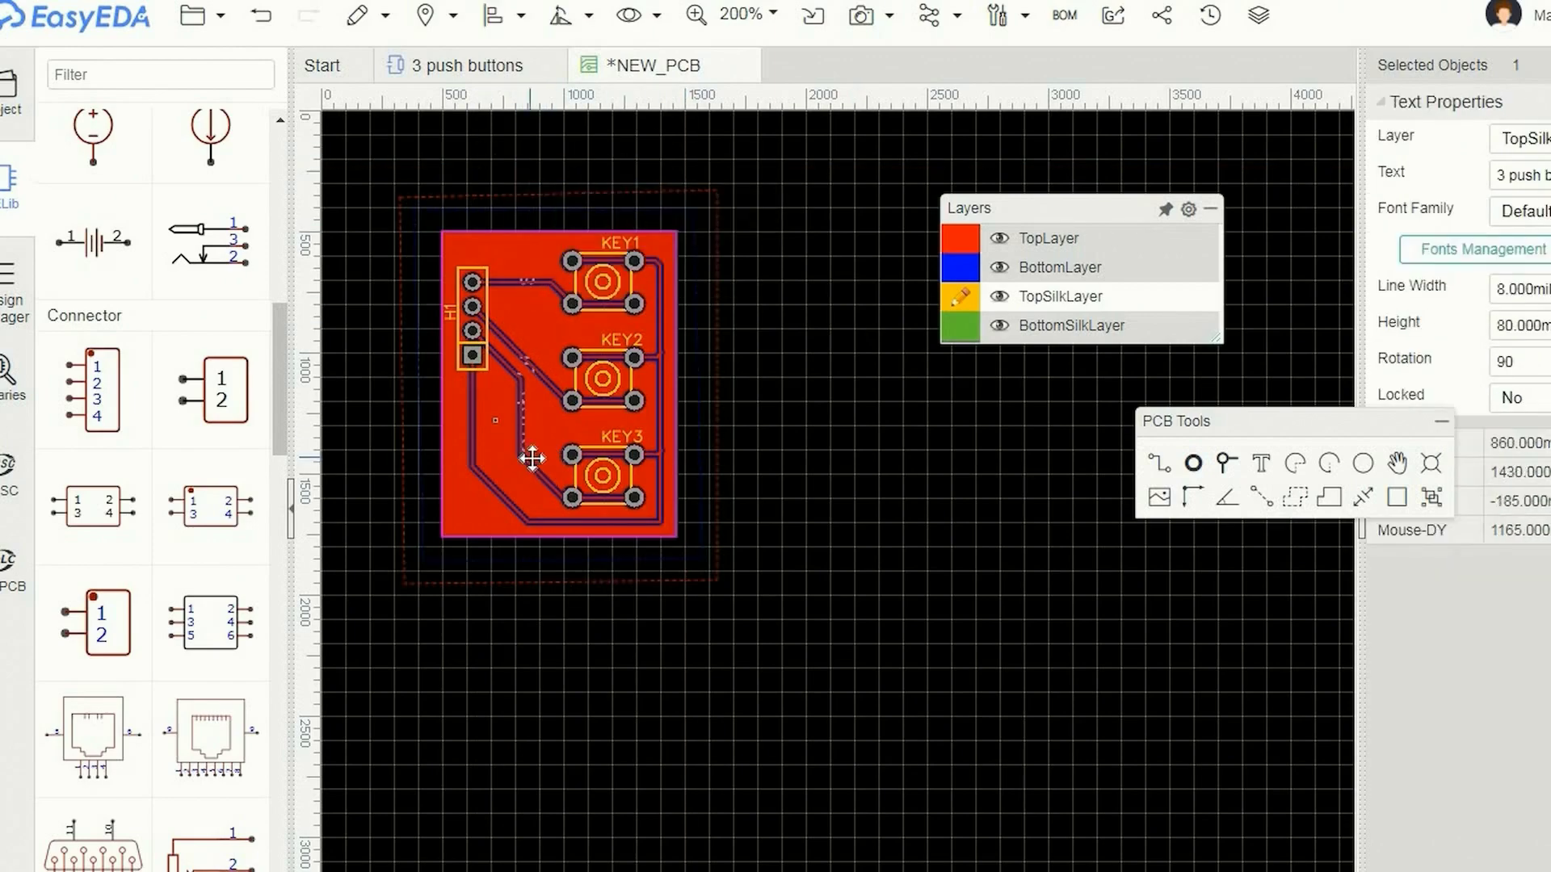
# Add the maker's name on the bottom silkscreen, rotated 90 degrees onto the board's left side
pyautogui.click(961, 239)
pyautogui.click(961, 323)
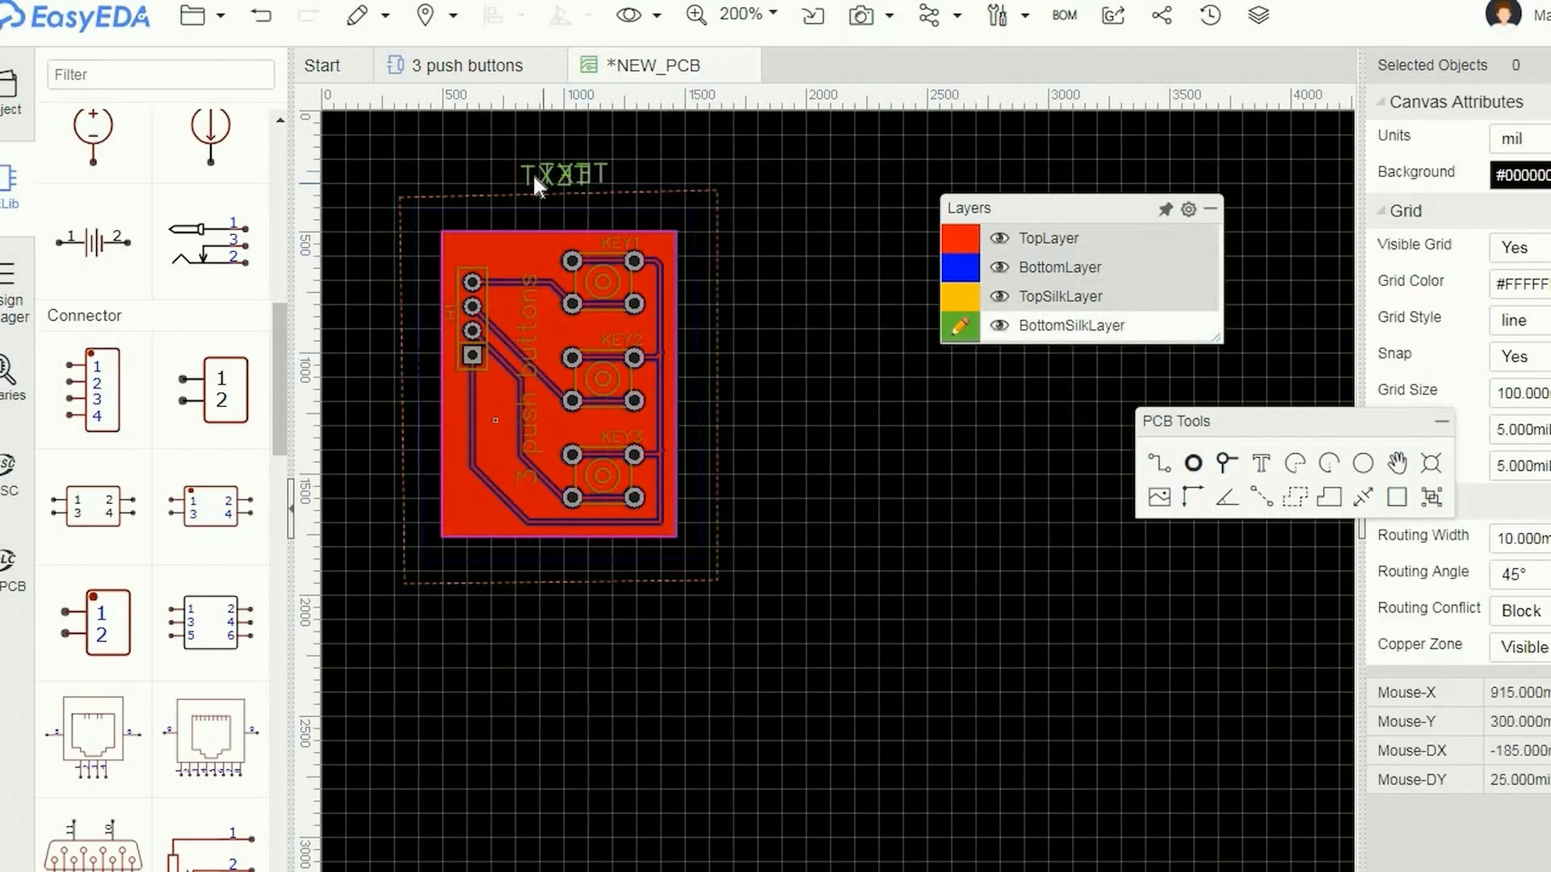
pyautogui.click(533, 184)
pyautogui.doubleClick(599, 176)
pyautogui.write('Maxint')
pyautogui.click(690, 173)
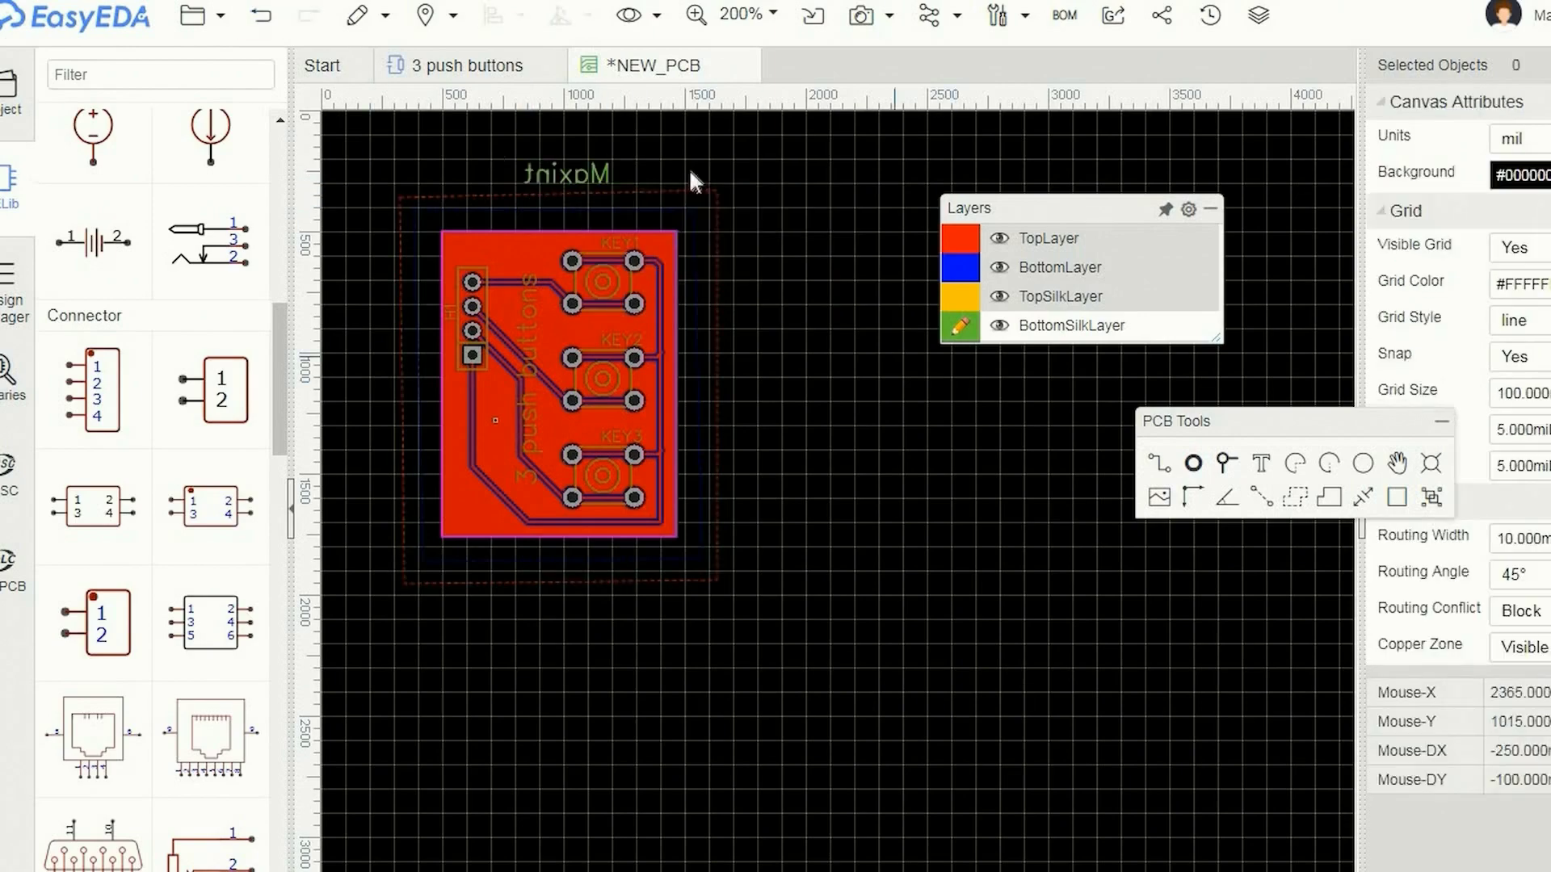
pyautogui.click(565, 173)
pyautogui.press('space')
pyautogui.moveTo(573, 194); pyautogui.dragTo(517, 387)
pyautogui.press('b')
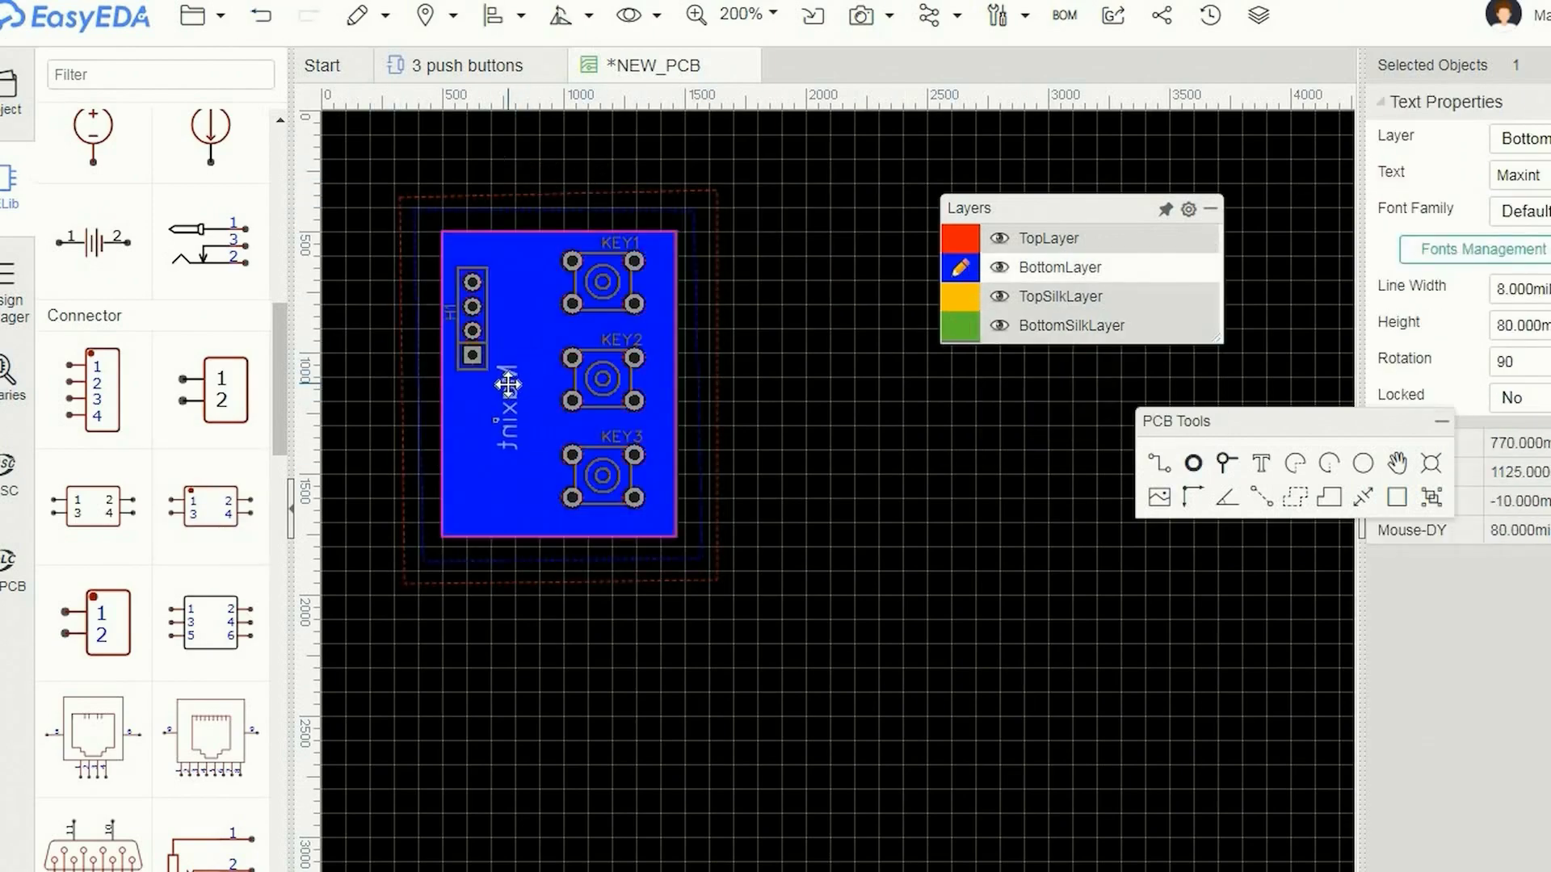
pyautogui.click(602, 165)
# Save the PCB into the existing 3 push buttons project
pyautogui.press('t')
pyautogui.hotkey('ctrl', 's')
pyautogui.click(1026, 710)
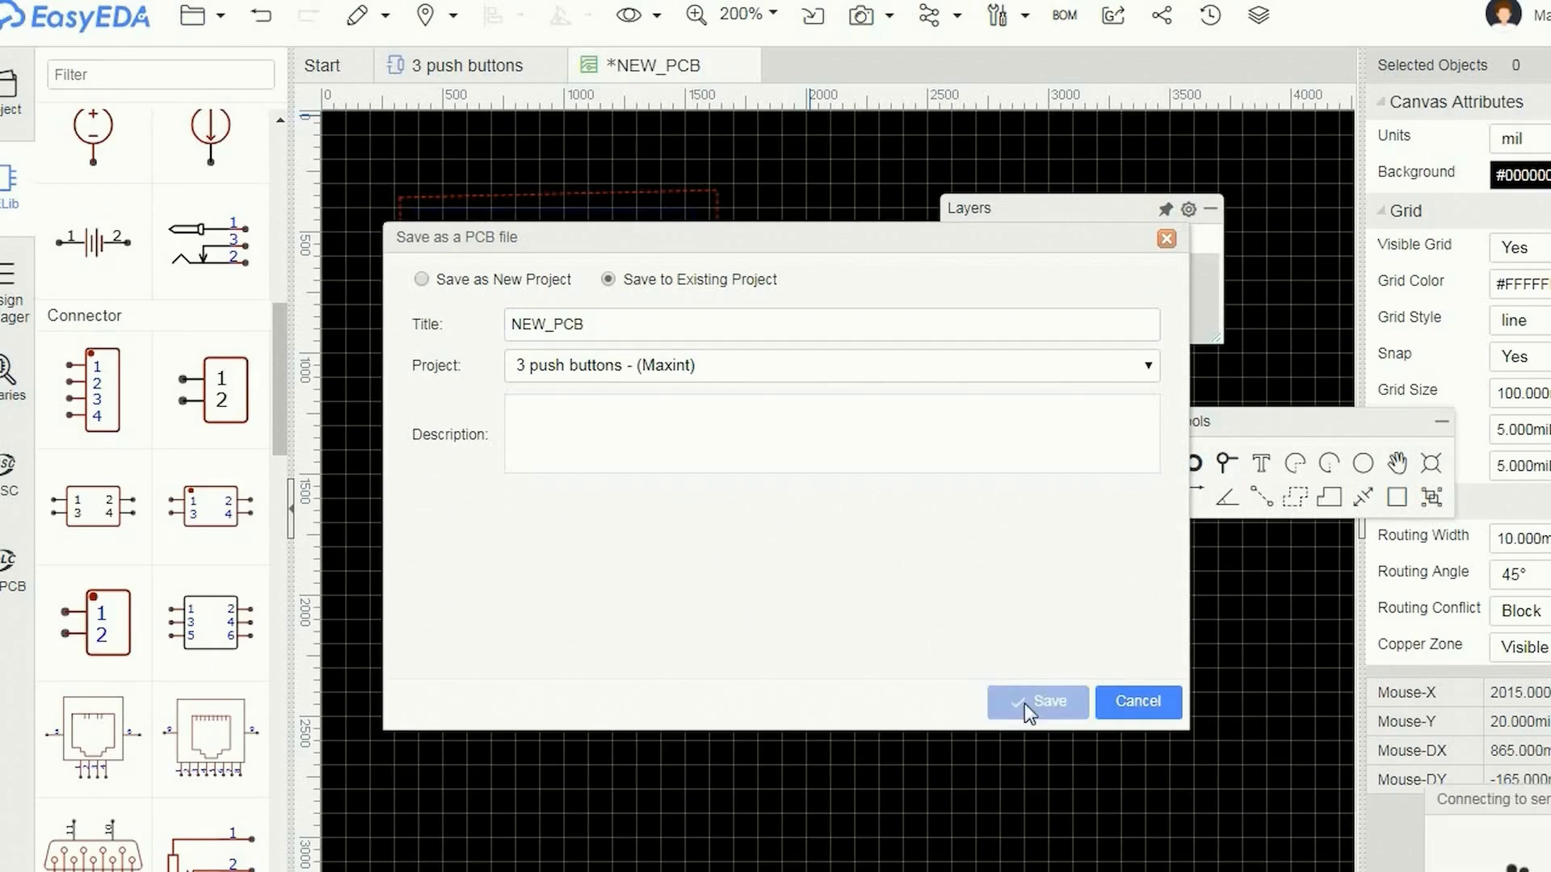
# Render the finished board in 3D View and rotate it to top-down
pyautogui.click(889, 14)
pyautogui.click(899, 84)
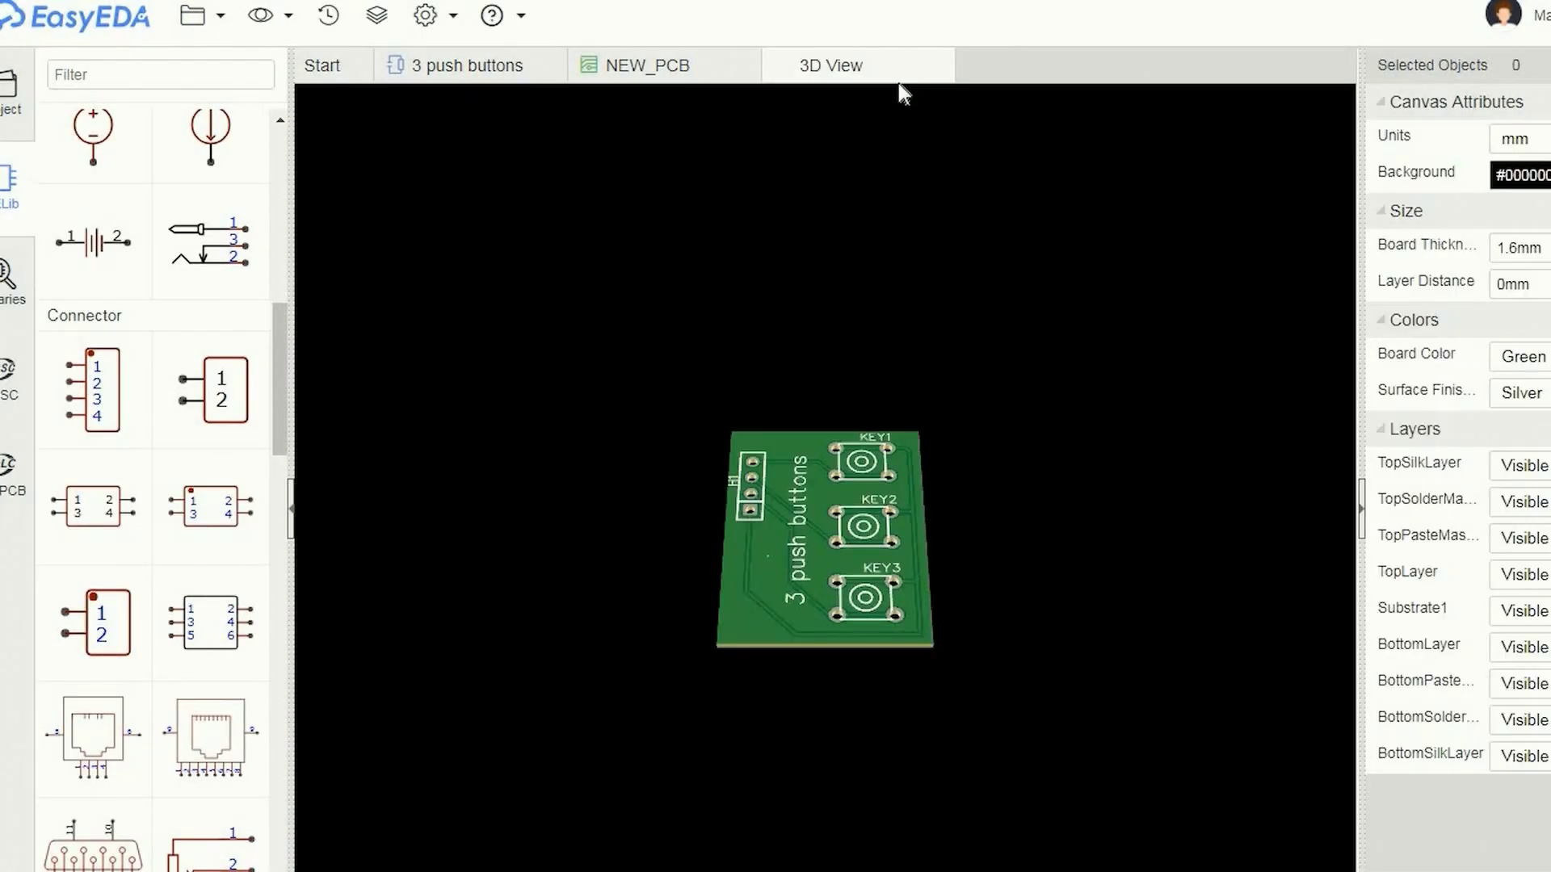
pyautogui.scroll(3, 797, 530)
pyautogui.moveTo(797, 530); pyautogui.dragTo(731, 191)
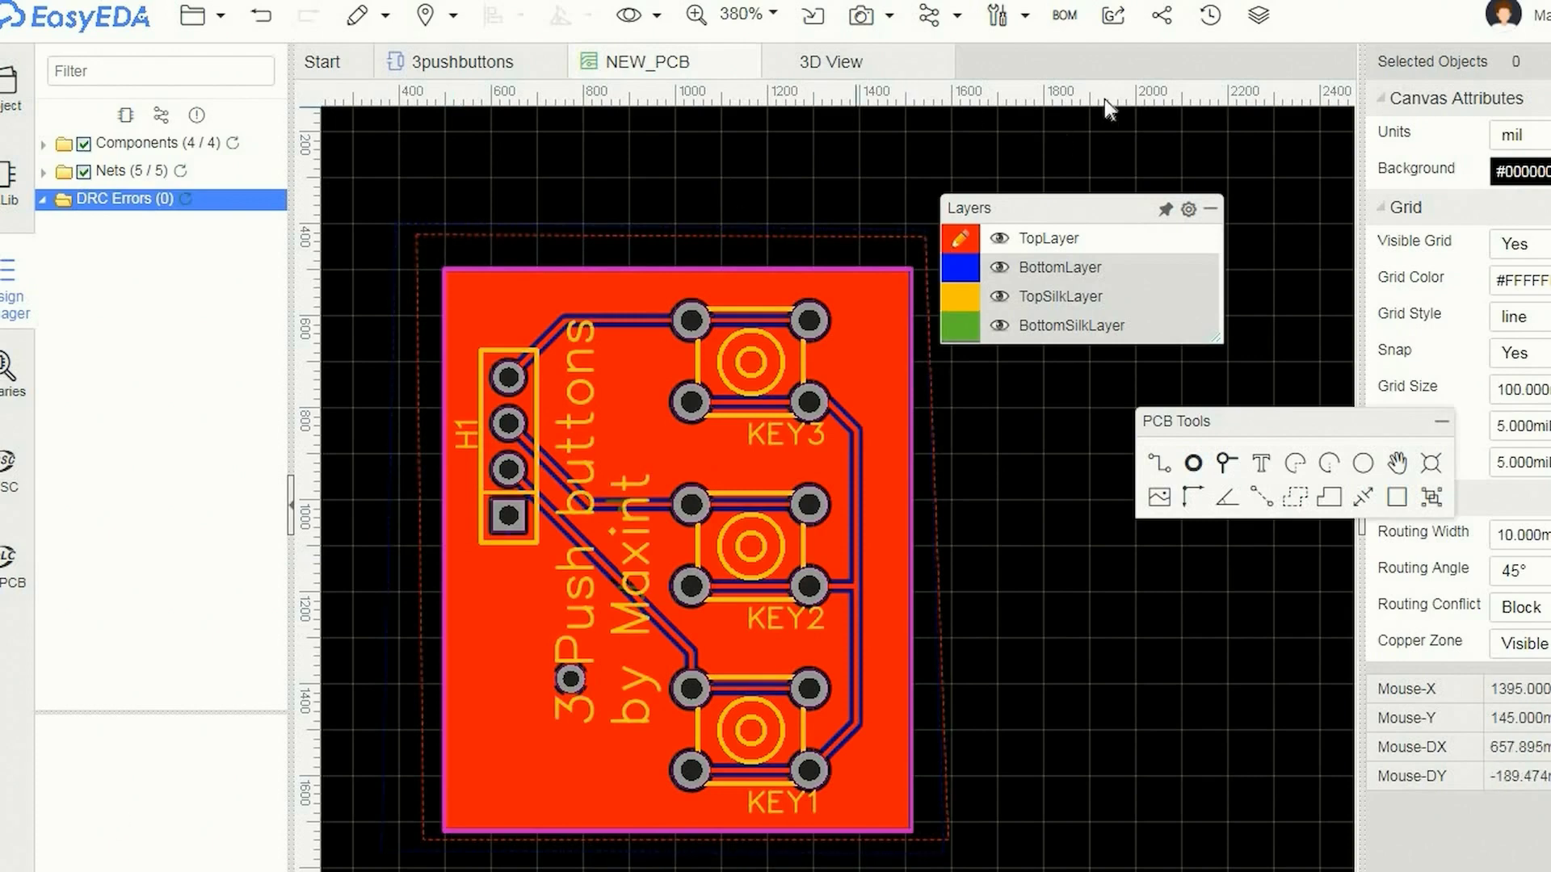
# Generate the Gerber files past the DRC notice and send them to a JLCPCB order
pyautogui.click(1113, 17)
pyautogui.click(695, 523)
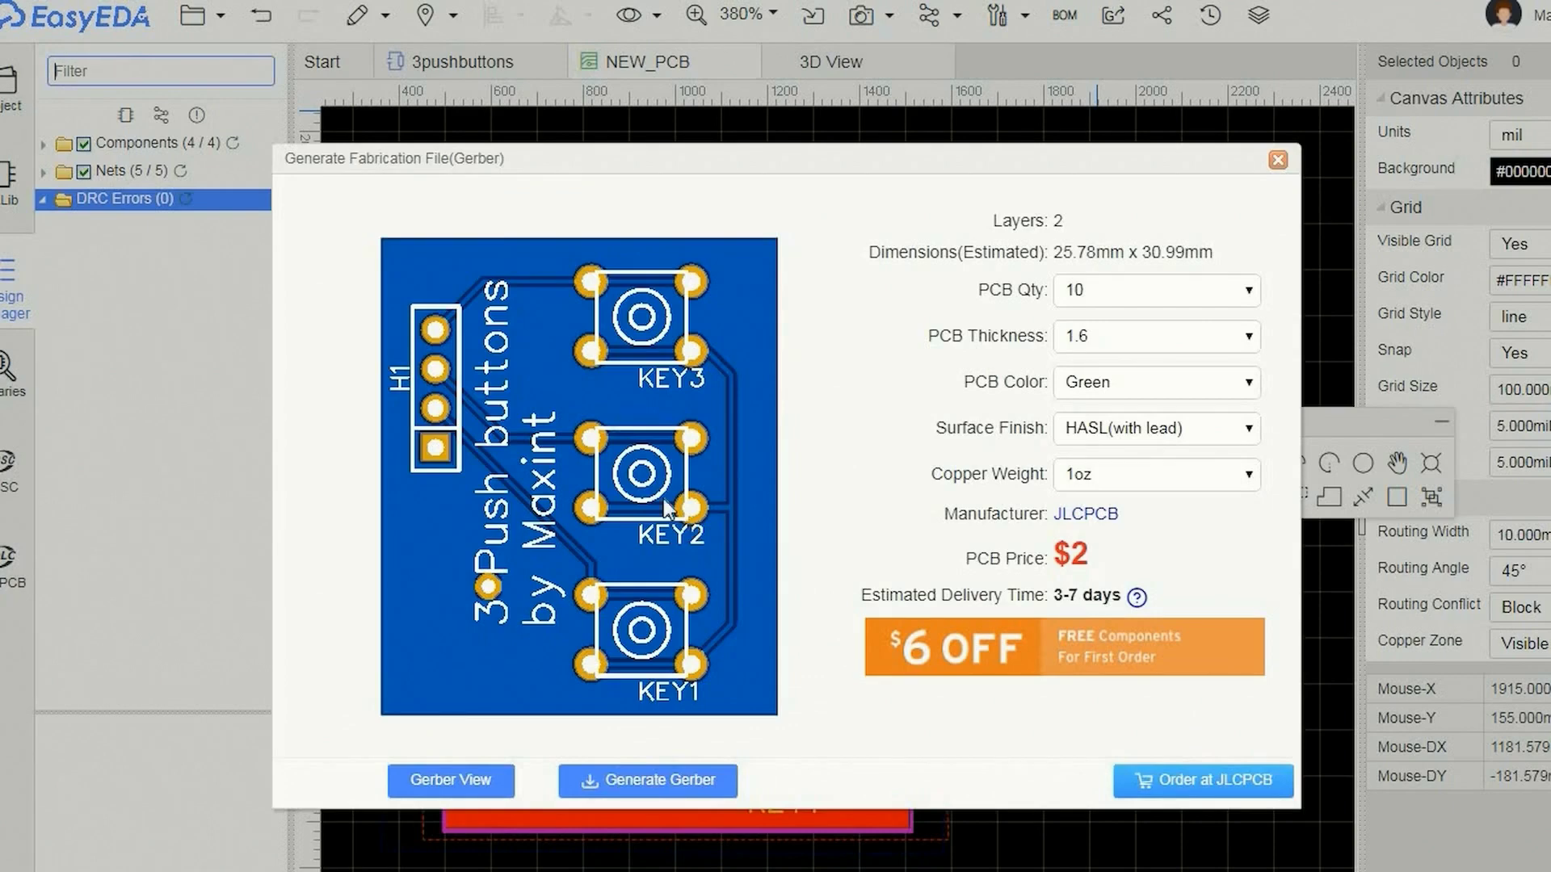
pyautogui.click(590, 788)
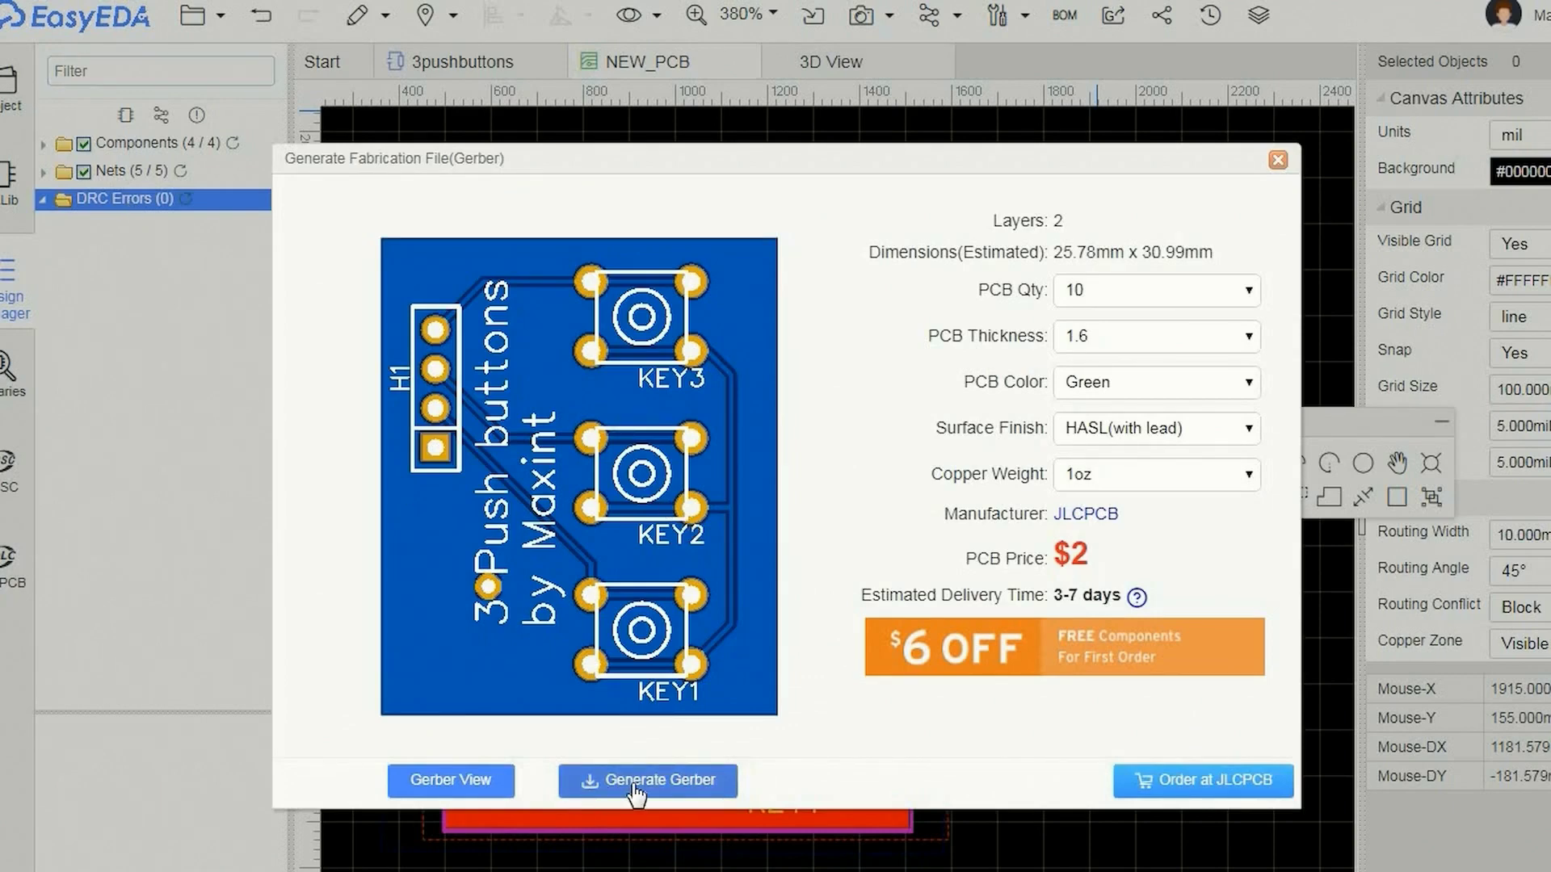
pyautogui.click(1179, 783)
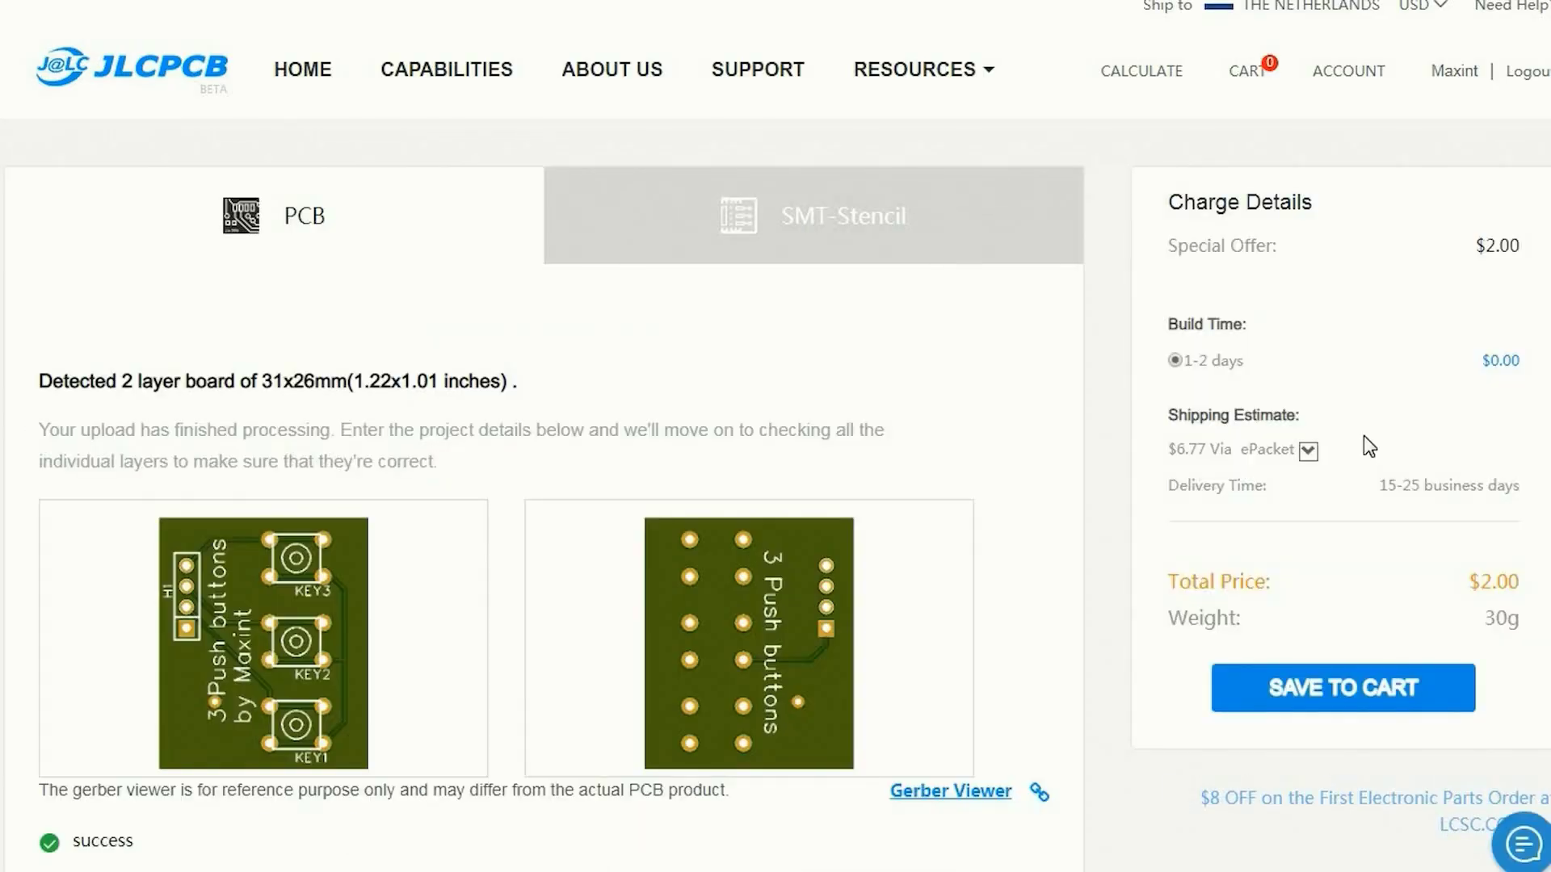
# Set Panel By JLCPCB to Yes with 3 boards across and 3 down
pyautogui.scroll(-10, 1369, 447)
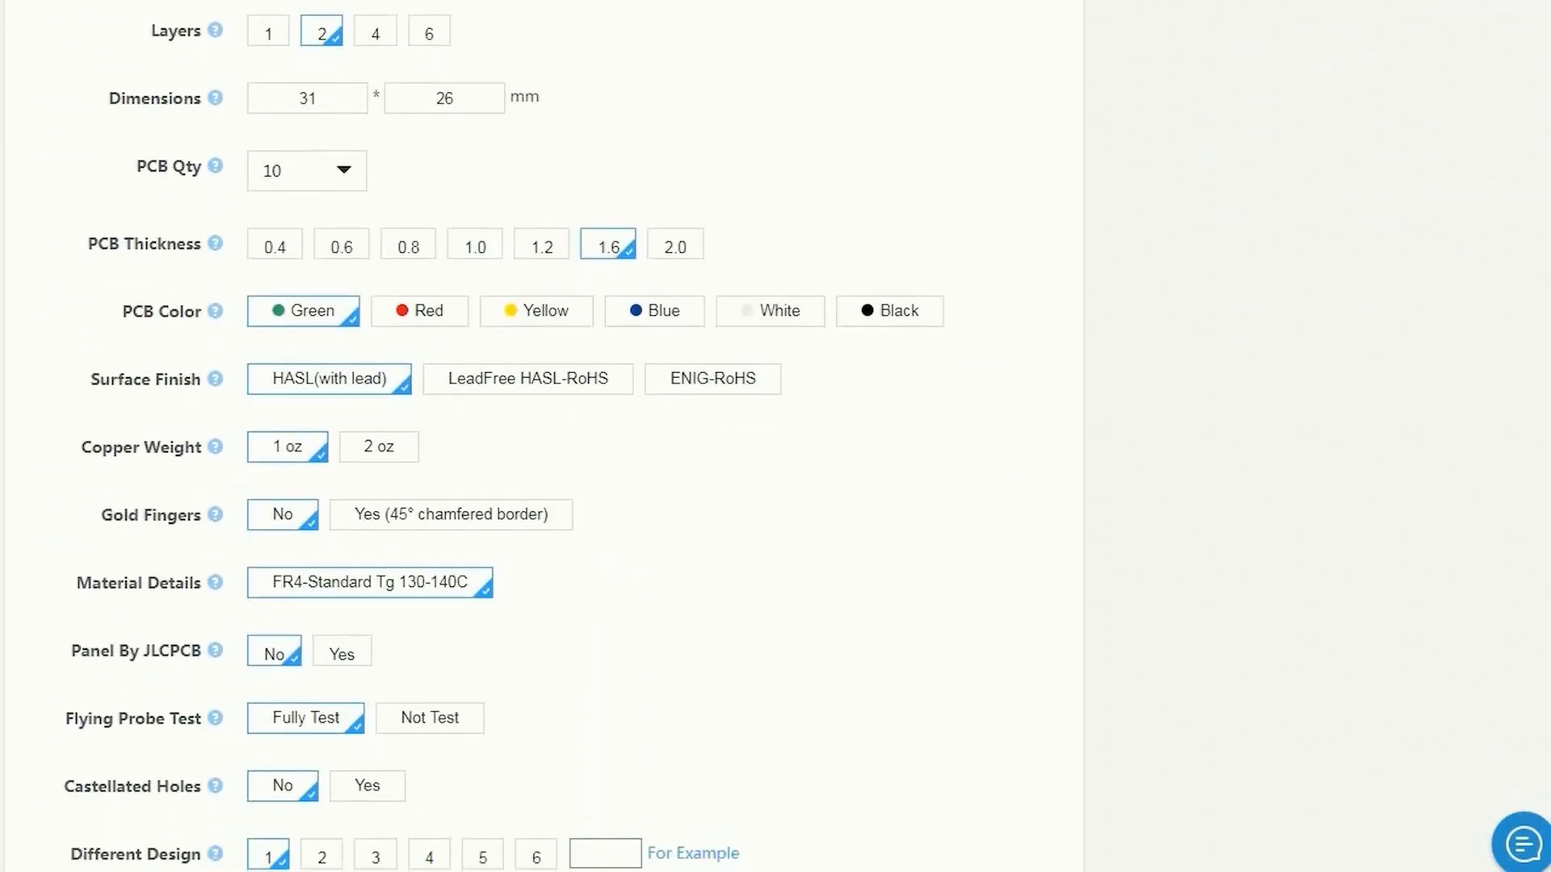
pyautogui.click(342, 653)
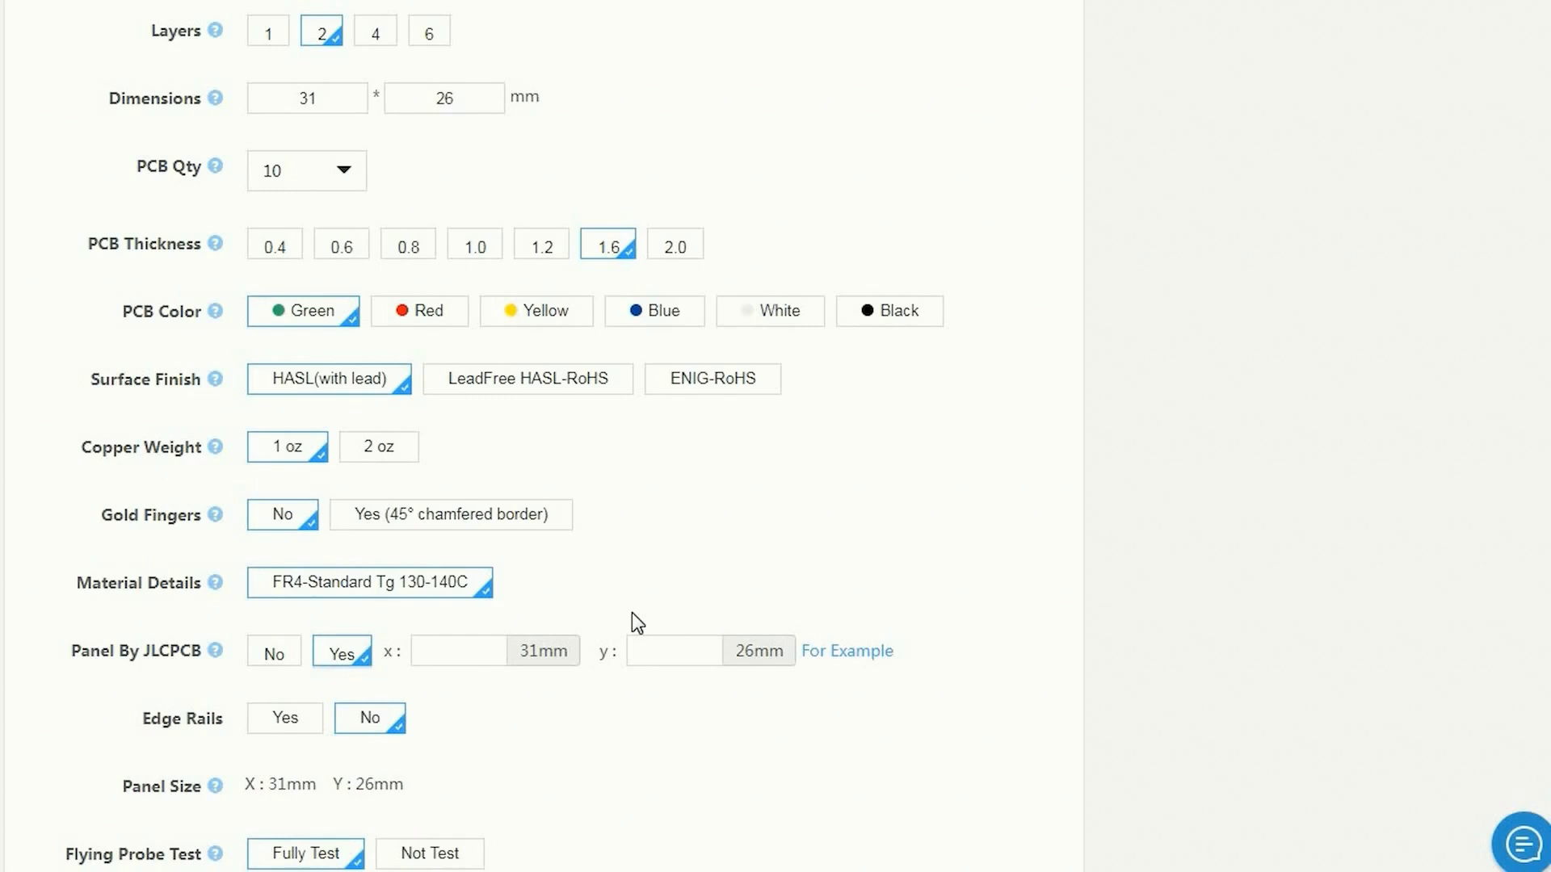
pyautogui.click(472, 651)
pyautogui.write('3')
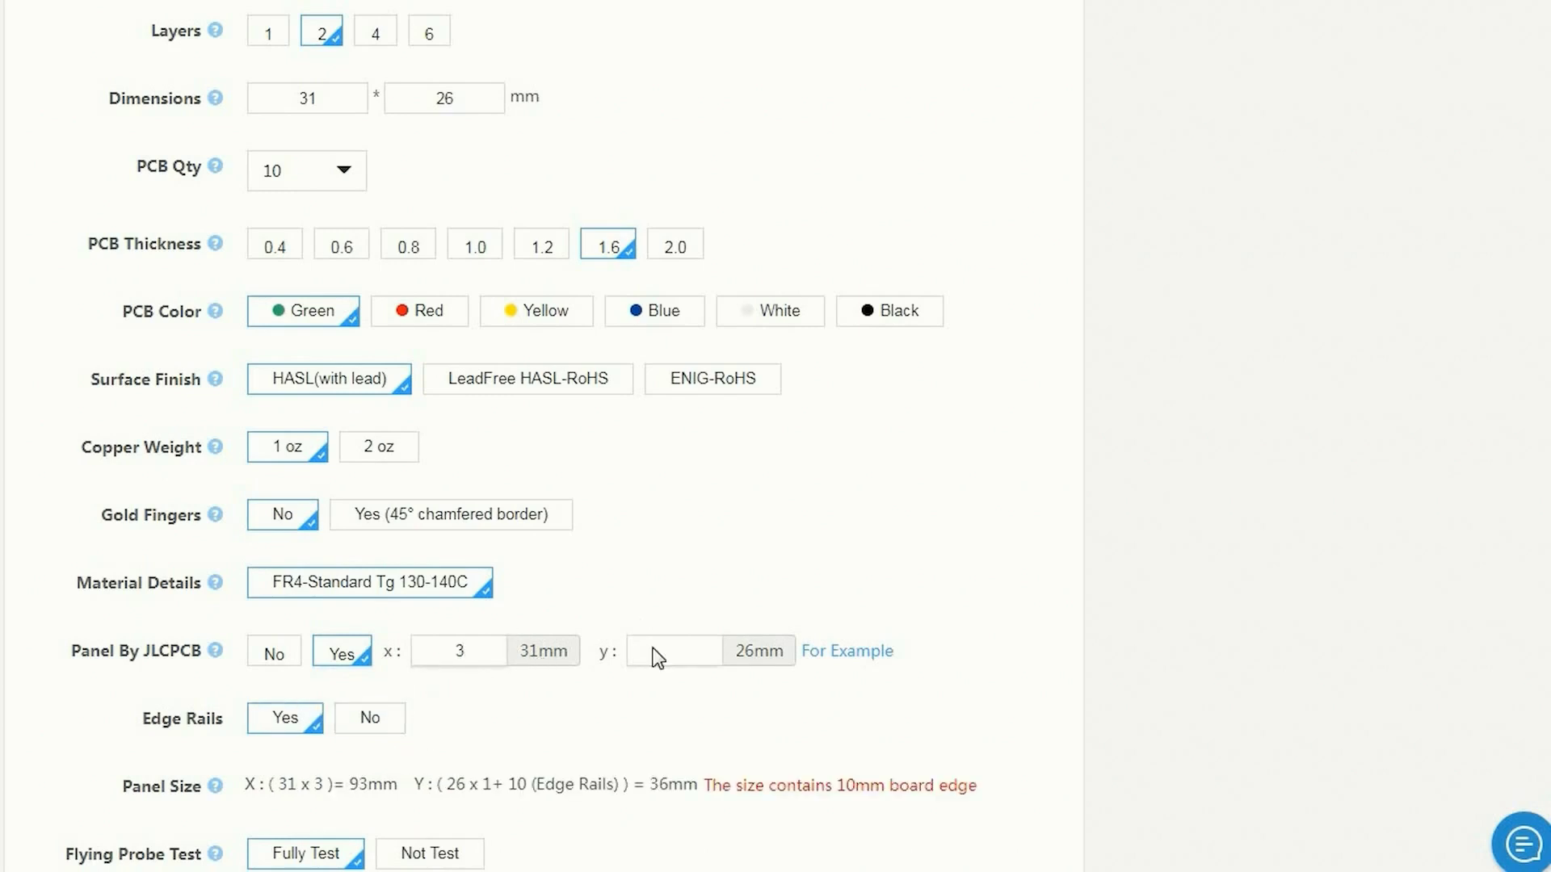
pyautogui.click(657, 659)
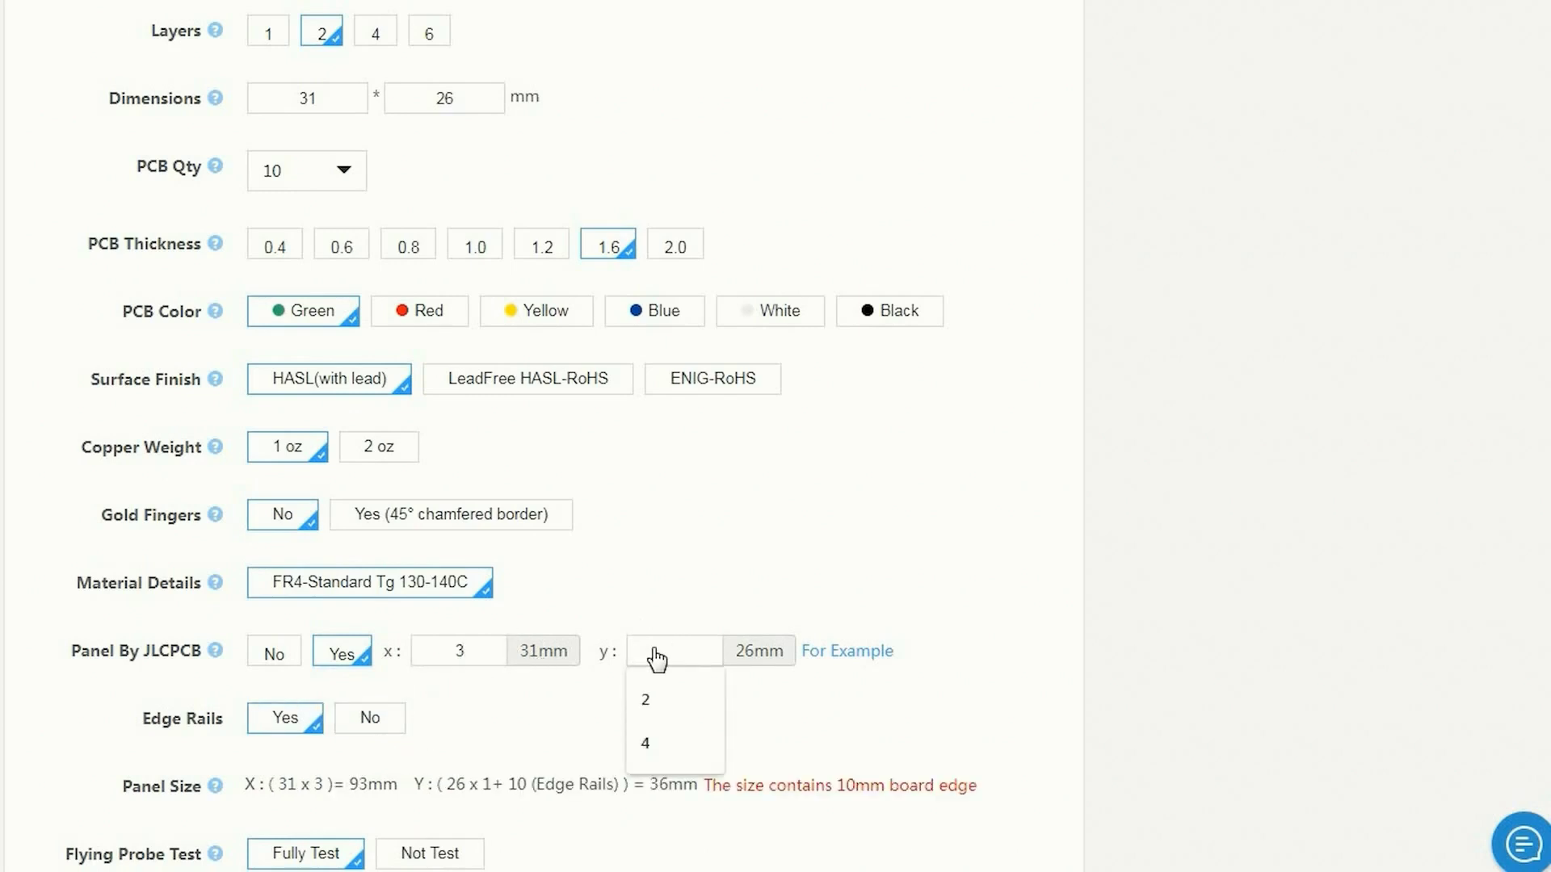
pyautogui.write('3')
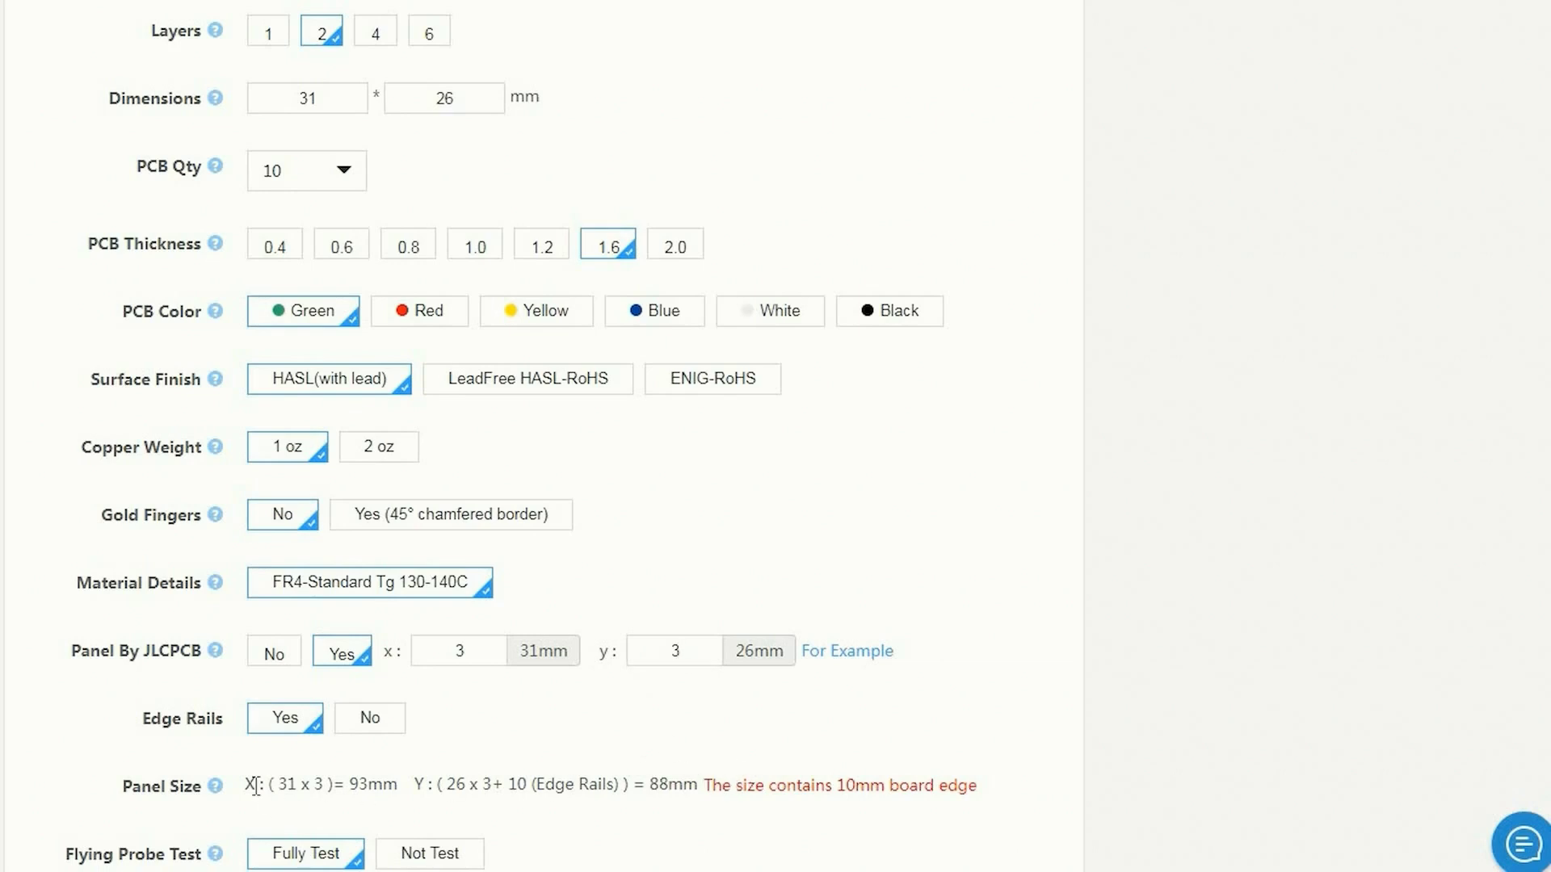
pyautogui.scroll(10, 541, 436)
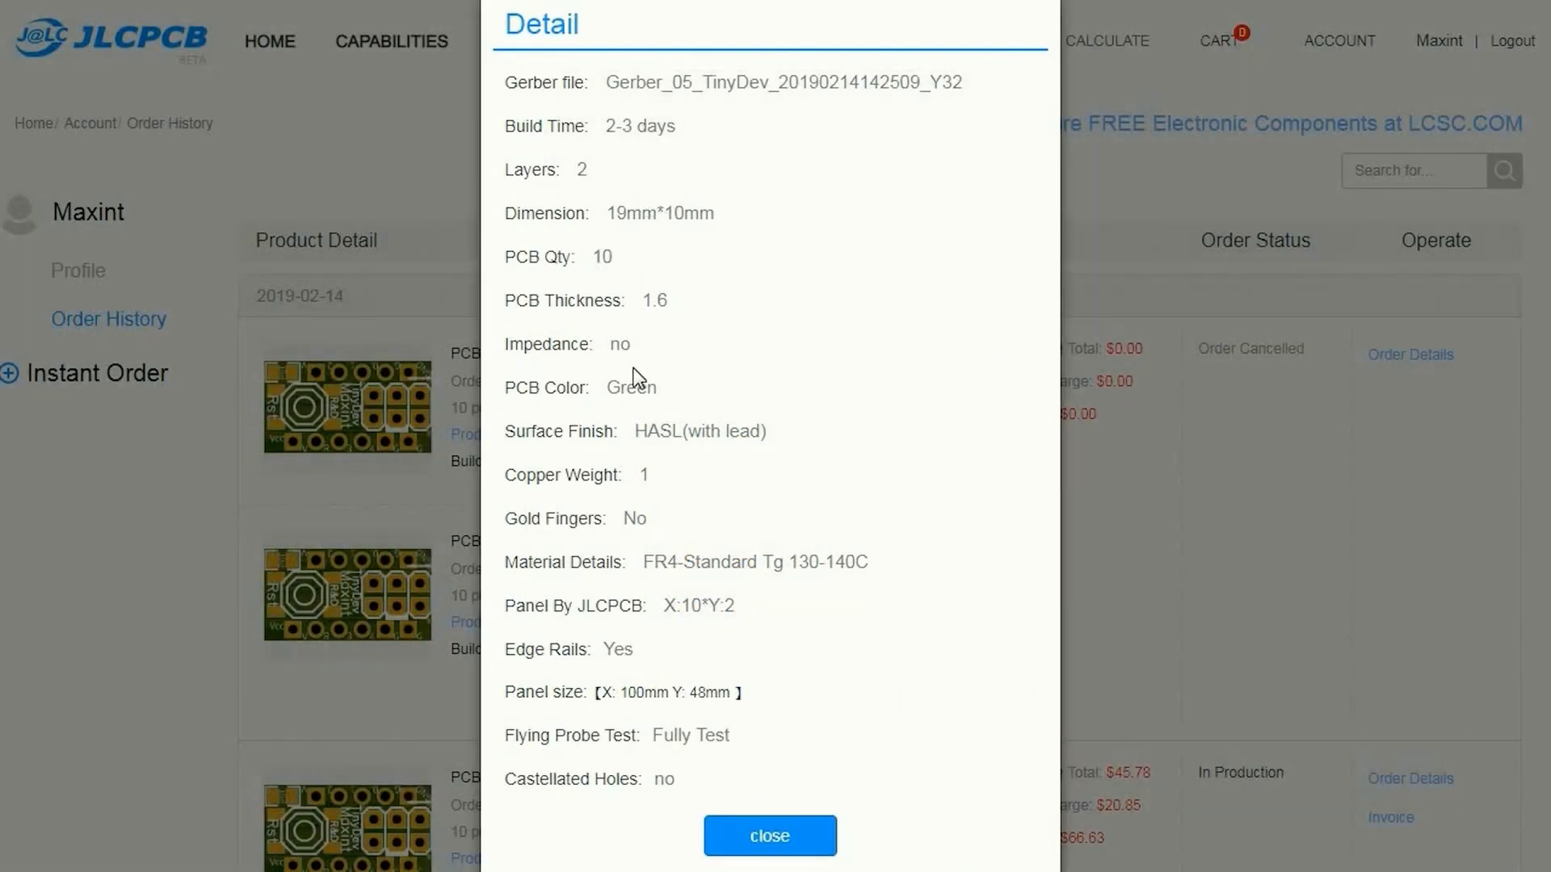
# Inspect the earlier order's X:10*Y:2 panel and 48mm panel height, then close its details
pyautogui.doubleClick(706, 606)
pyautogui.doubleClick(729, 606)
pyautogui.moveTo(606, 696); pyautogui.dragTo(735, 693)
pyautogui.doubleClick(709, 692)
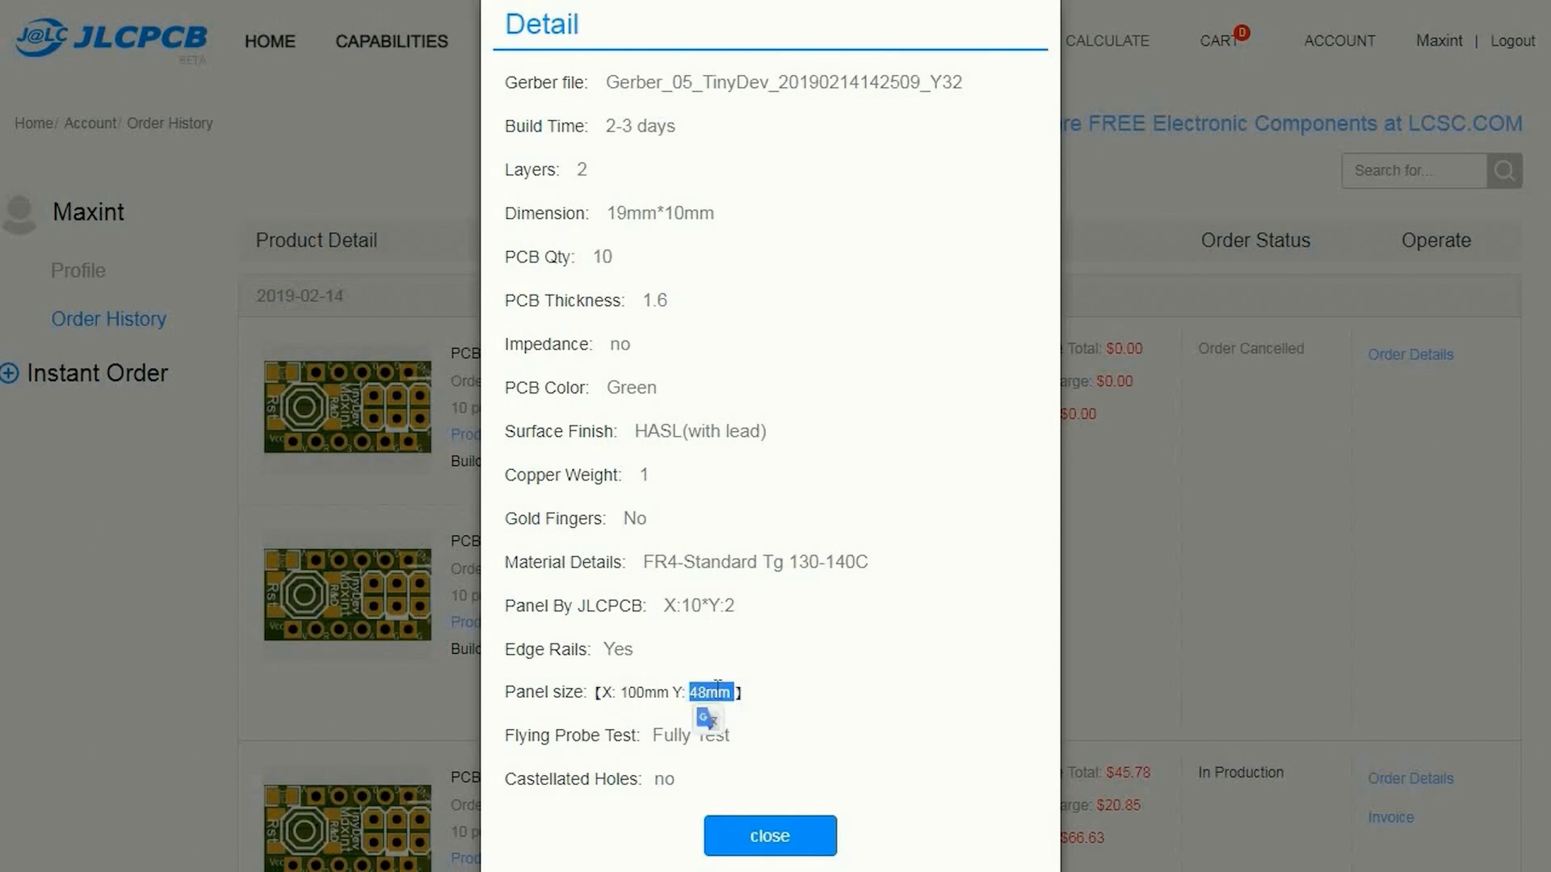
pyautogui.tripleClick(708, 692)
pyautogui.click(794, 727)
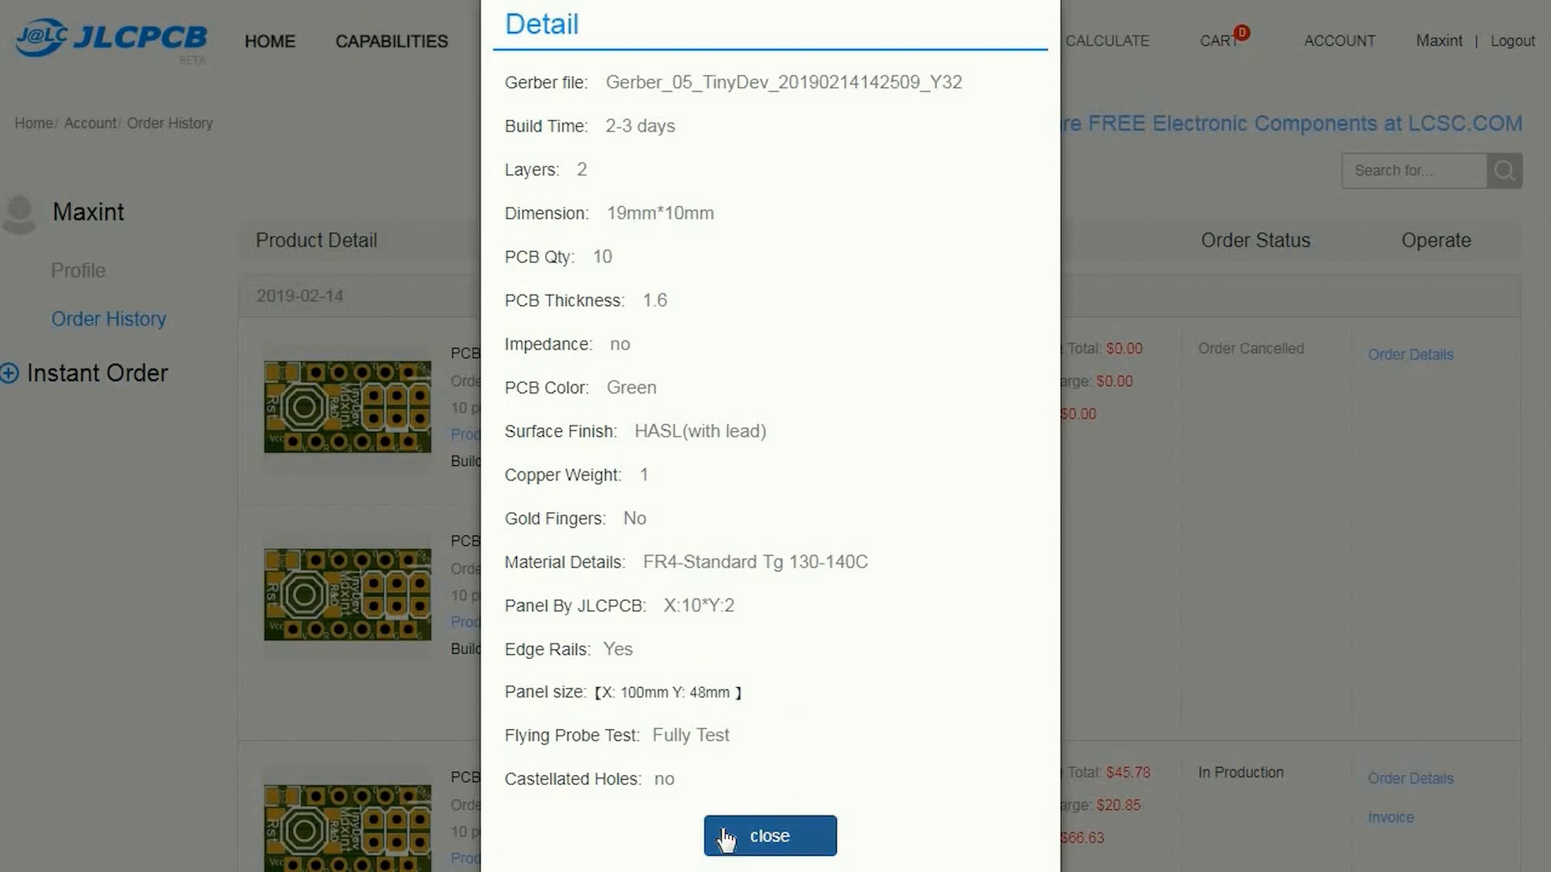
pyautogui.click(726, 840)
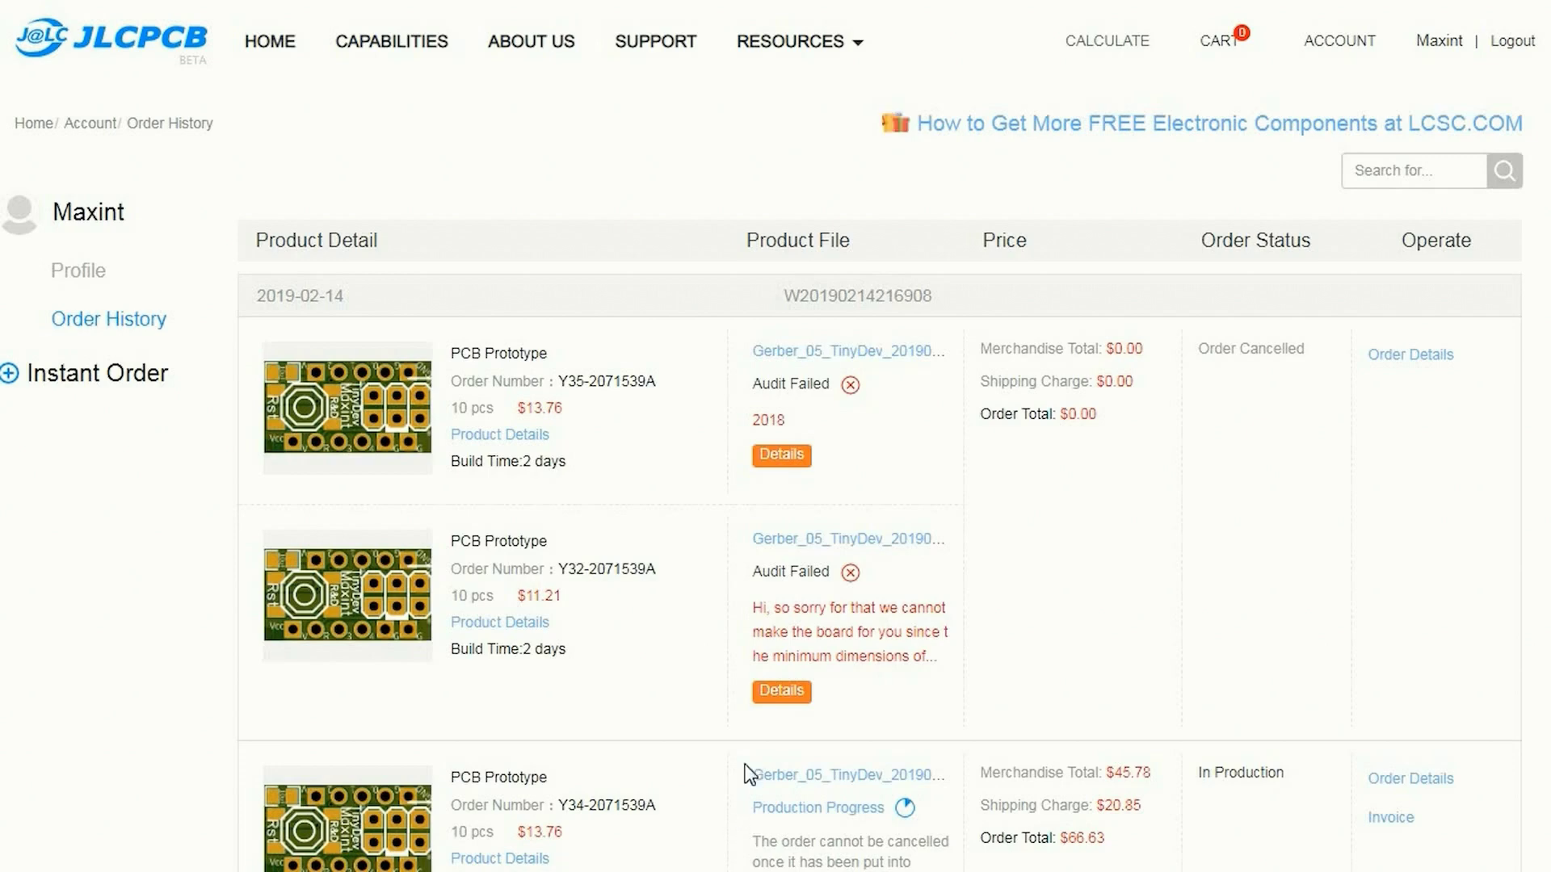
# Read the audit-failure reason, a 70*70mm minimum panel size, and close it
pyautogui.click(781, 692)
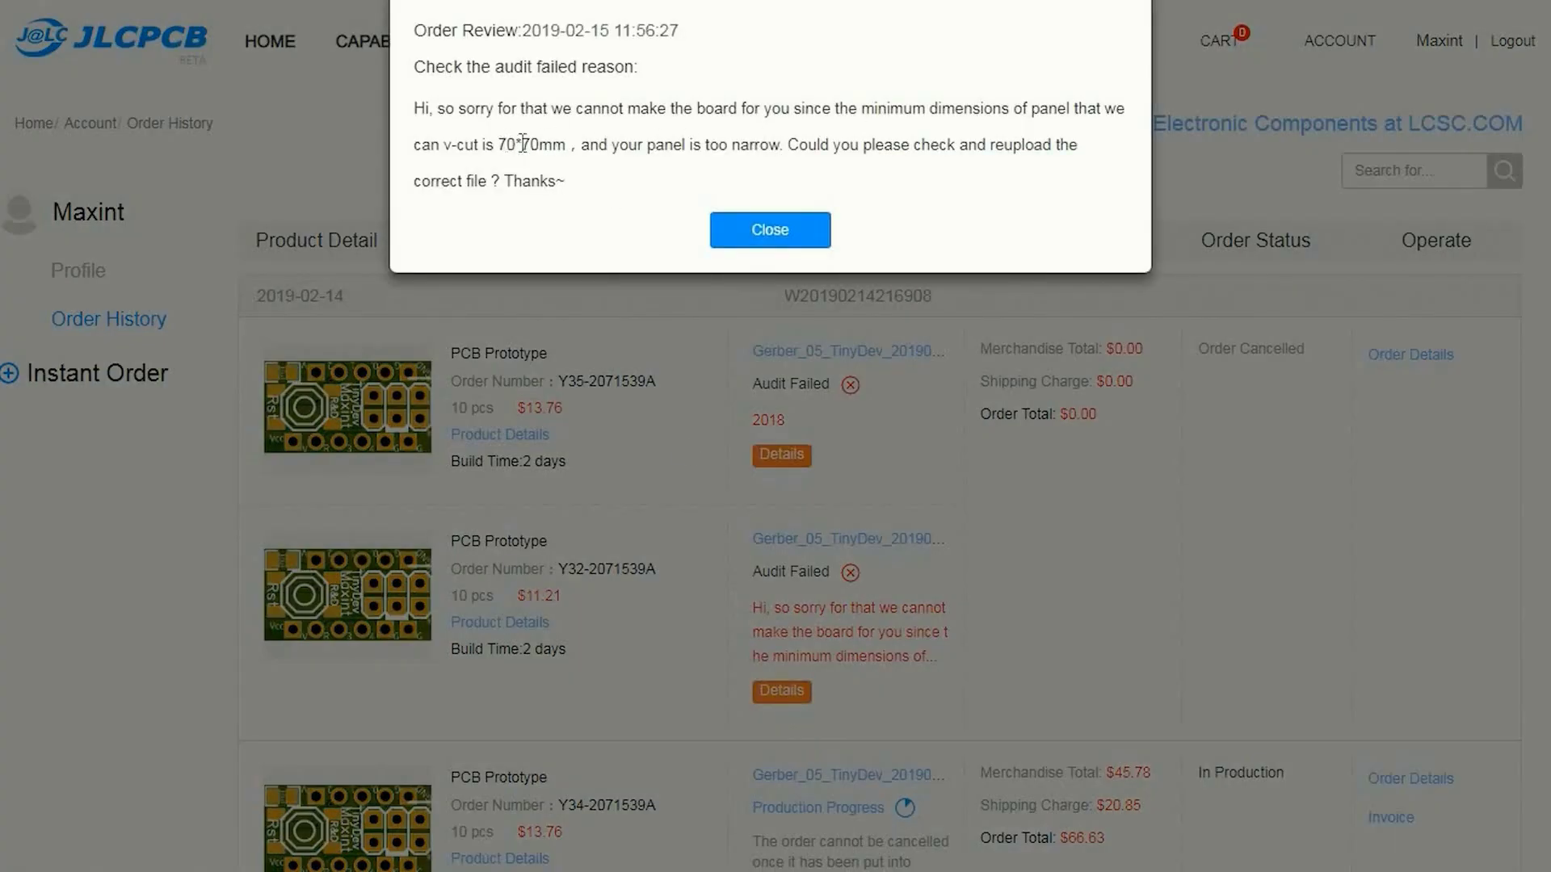
pyautogui.moveTo(497, 144); pyautogui.dragTo(566, 145)
pyautogui.click(556, 148)
pyautogui.click(730, 232)
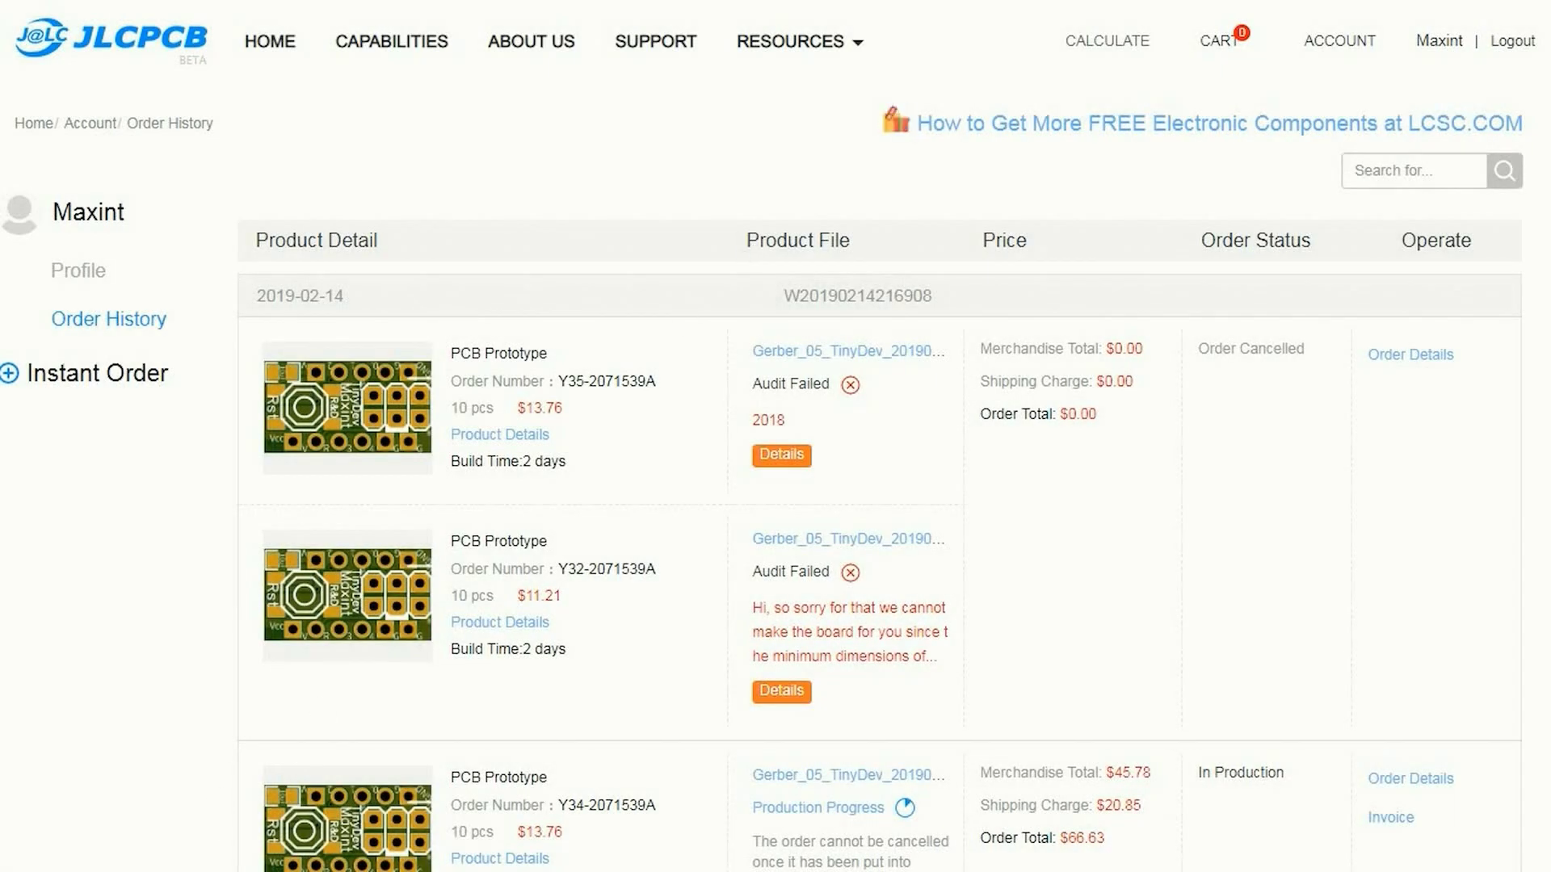
pyautogui.scroll(-9, 757, 187)
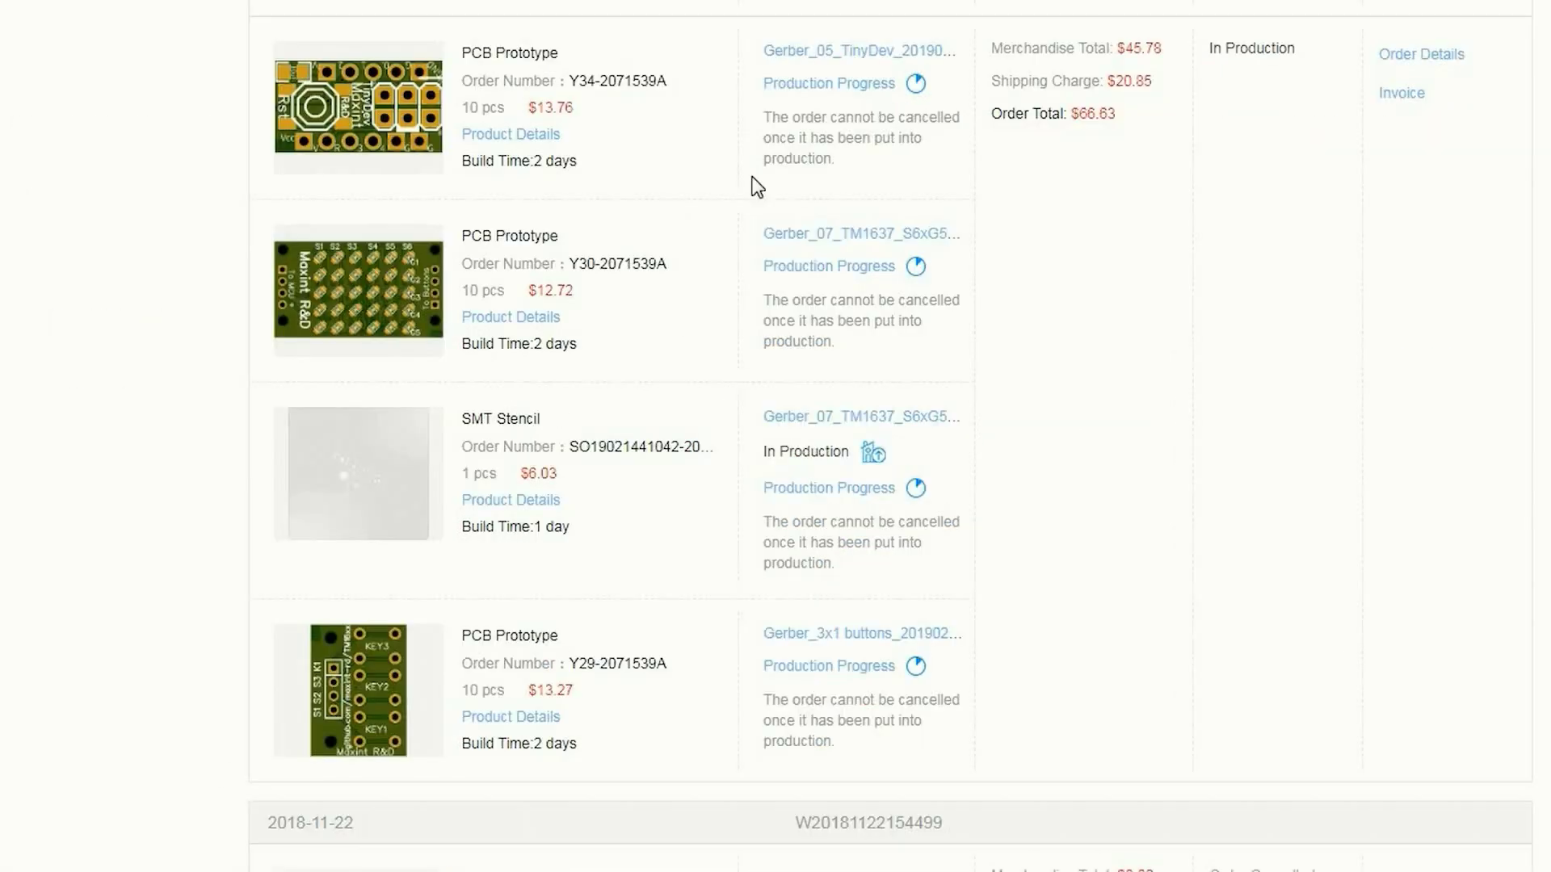
pyautogui.click(820, 84)
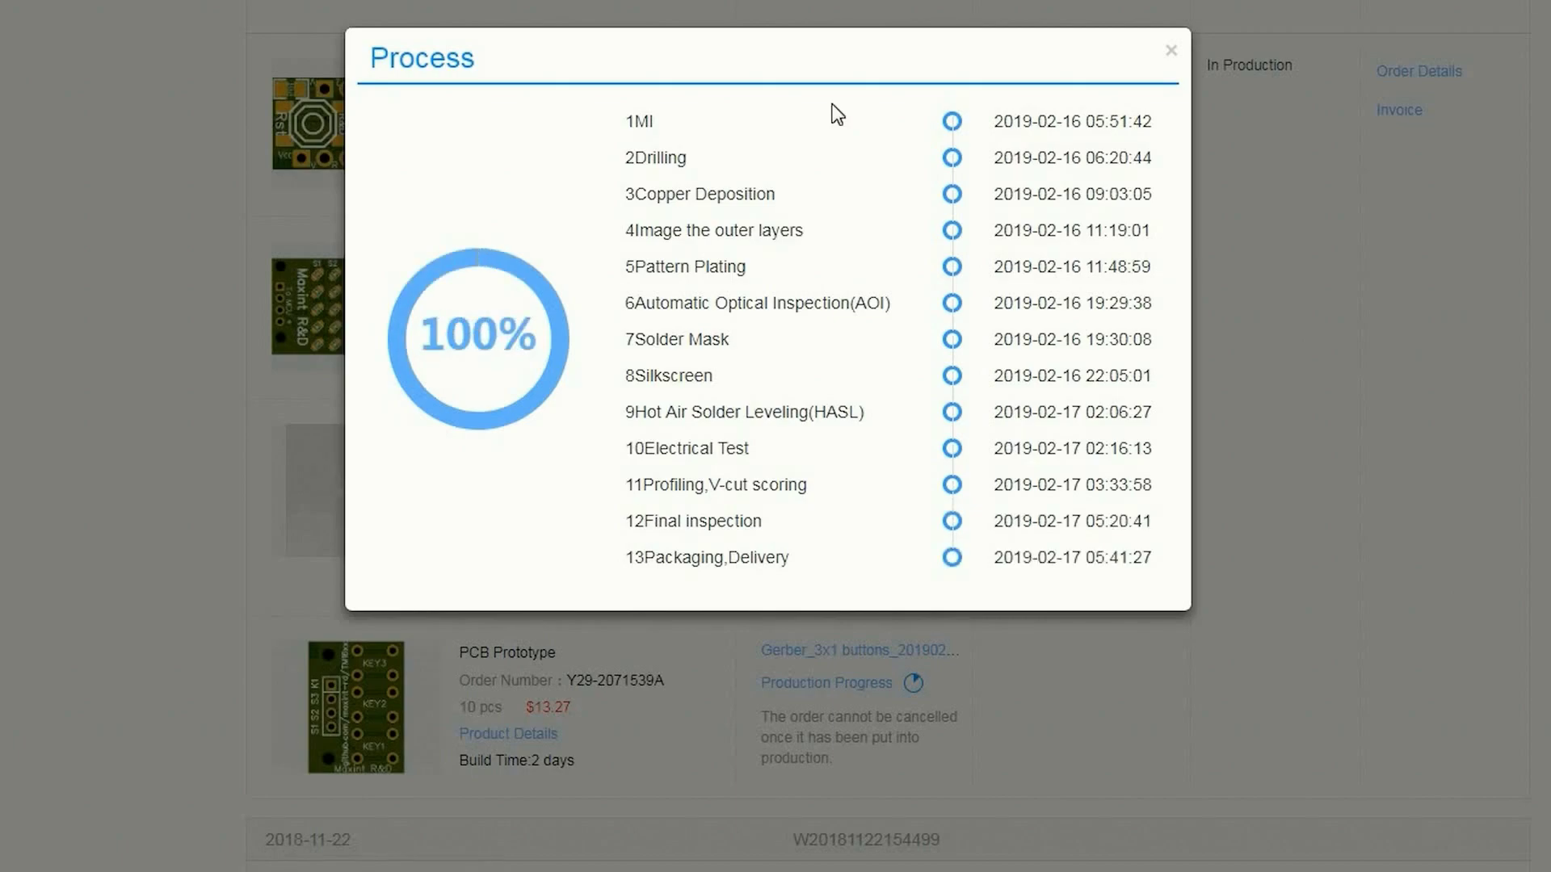
pyautogui.click(1171, 51)
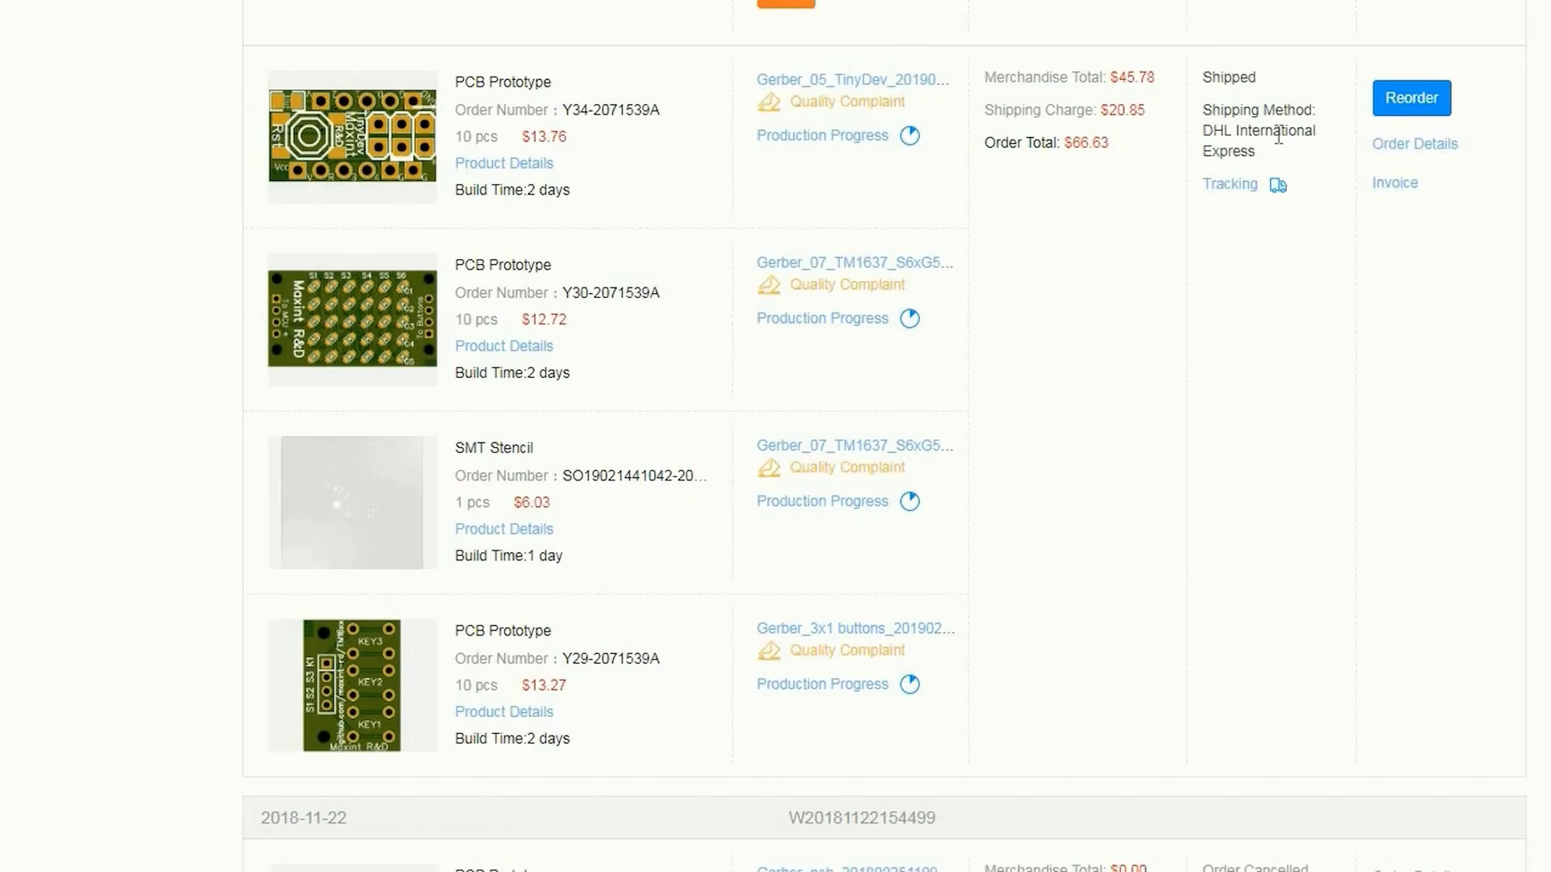
pyautogui.click(1249, 185)
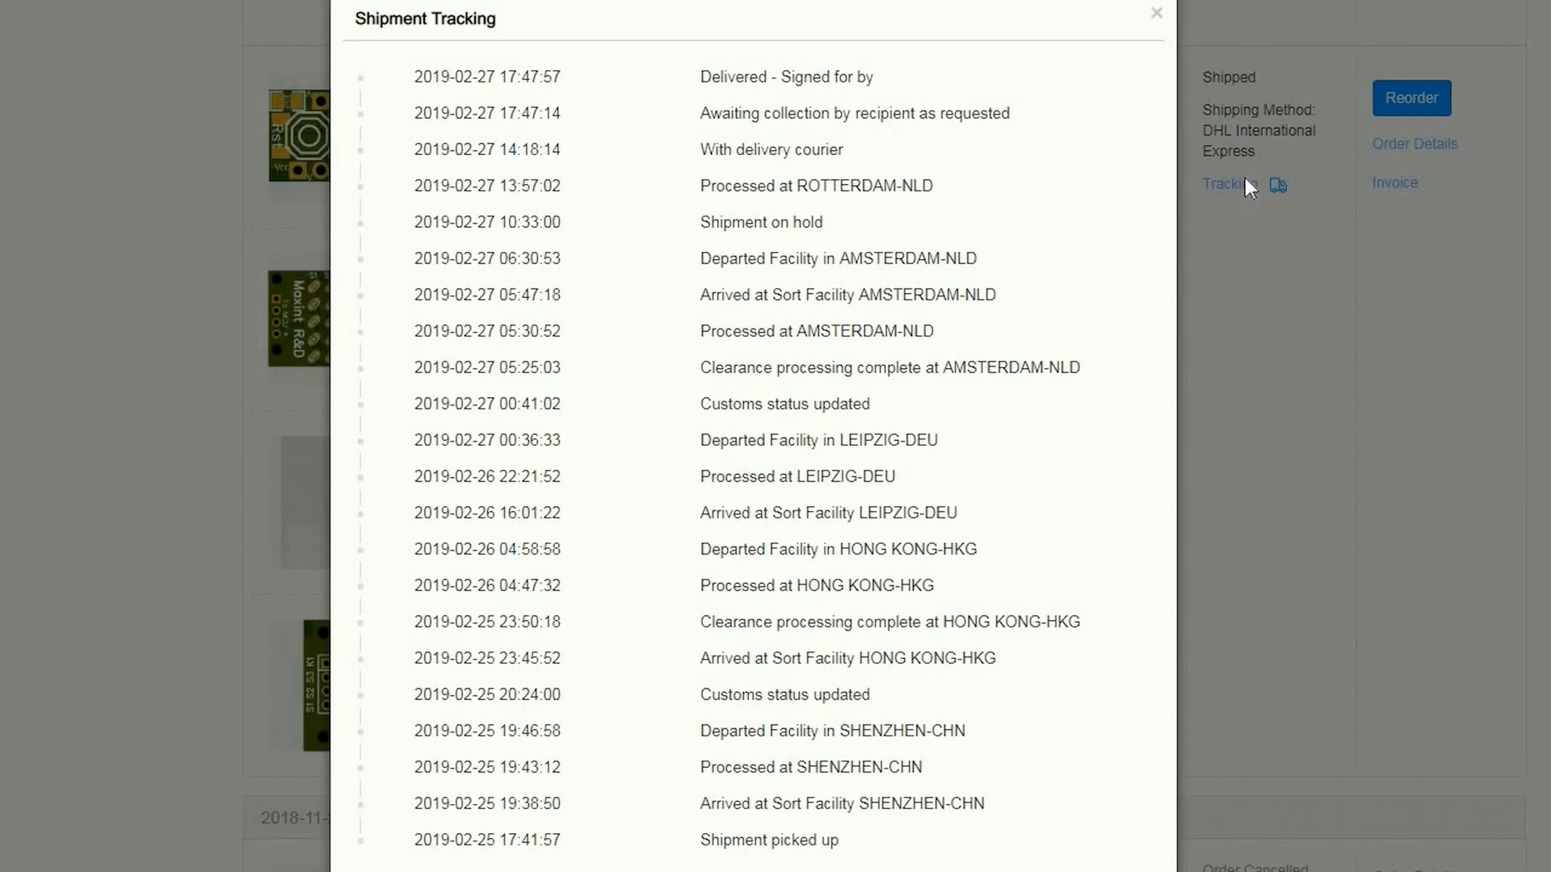
pyautogui.click(1158, 14)
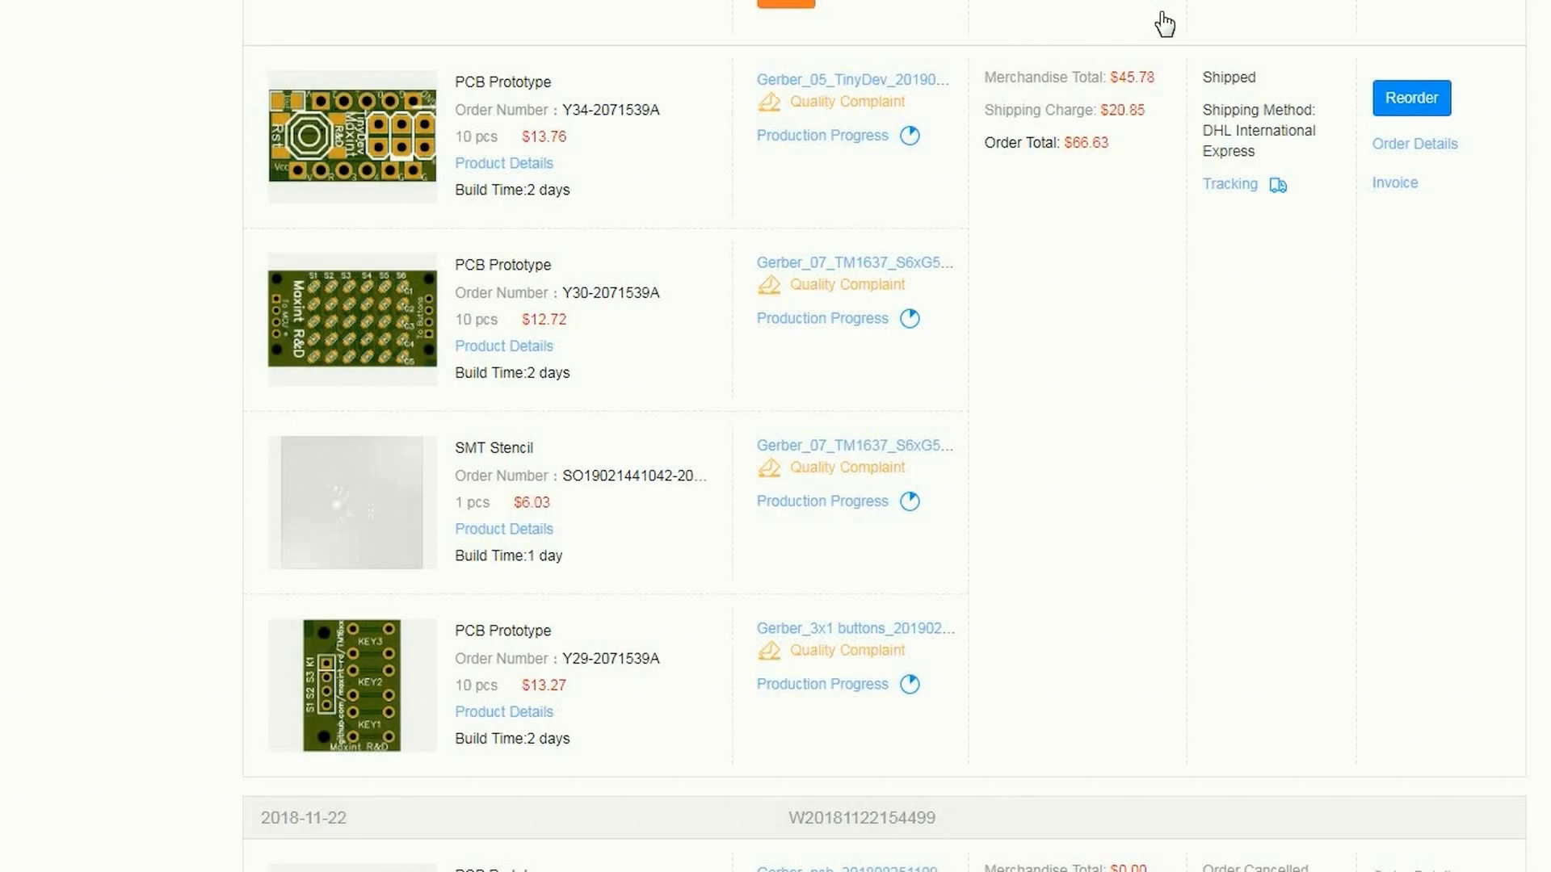